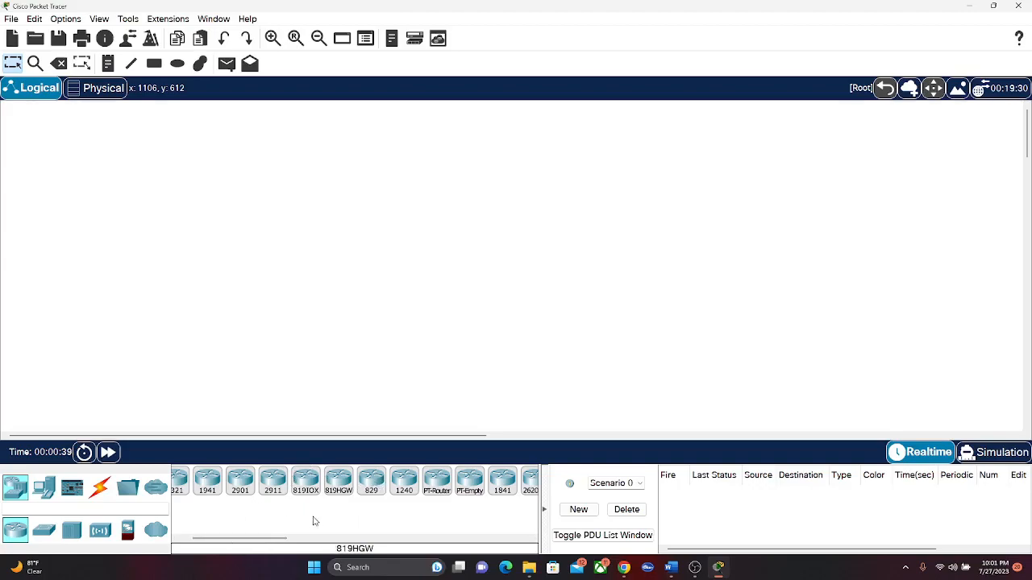
Place an 1841 router near the top of the workspace and a 2960 switch below it
left_click_drag(502, 500, 458, 138)
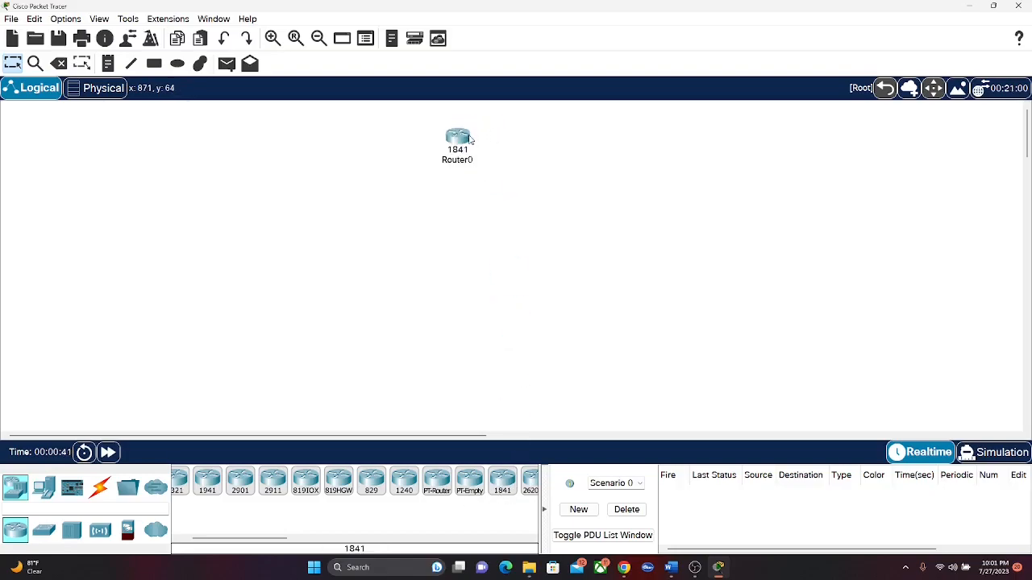
left_click(47, 529)
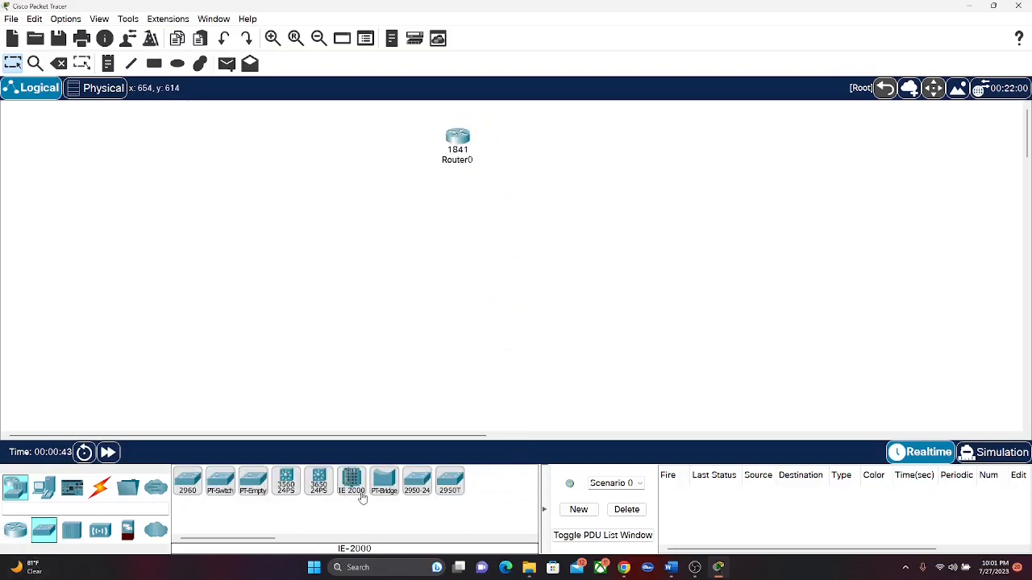
left_click_drag(197, 486, 462, 235)
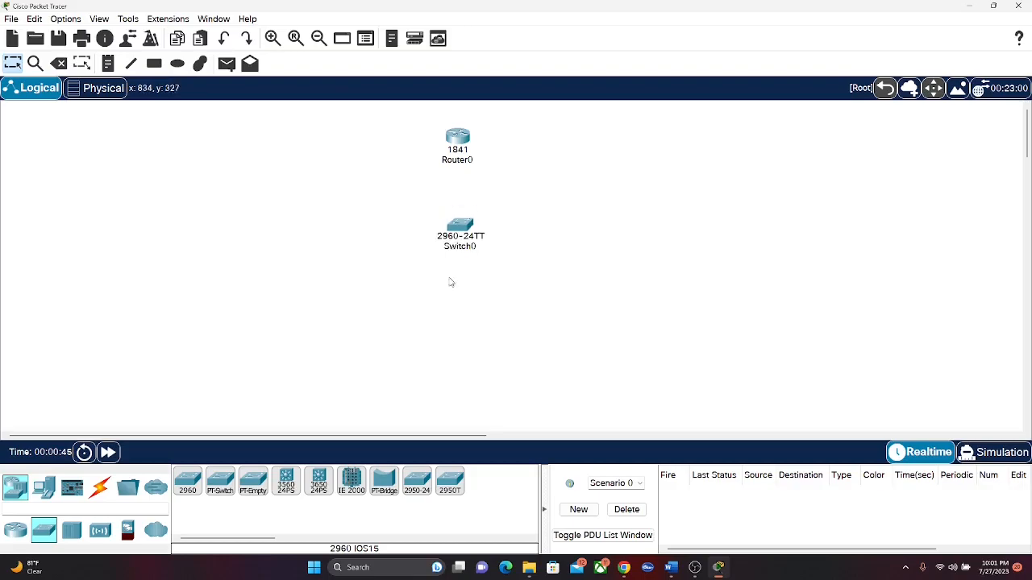
Add four PC end devices in a row beneath the switch
left_click(43, 487)
left_click_drag(185, 493, 339, 310)
left_click_drag(198, 483, 532, 323)
left_click_drag(195, 484, 610, 313)
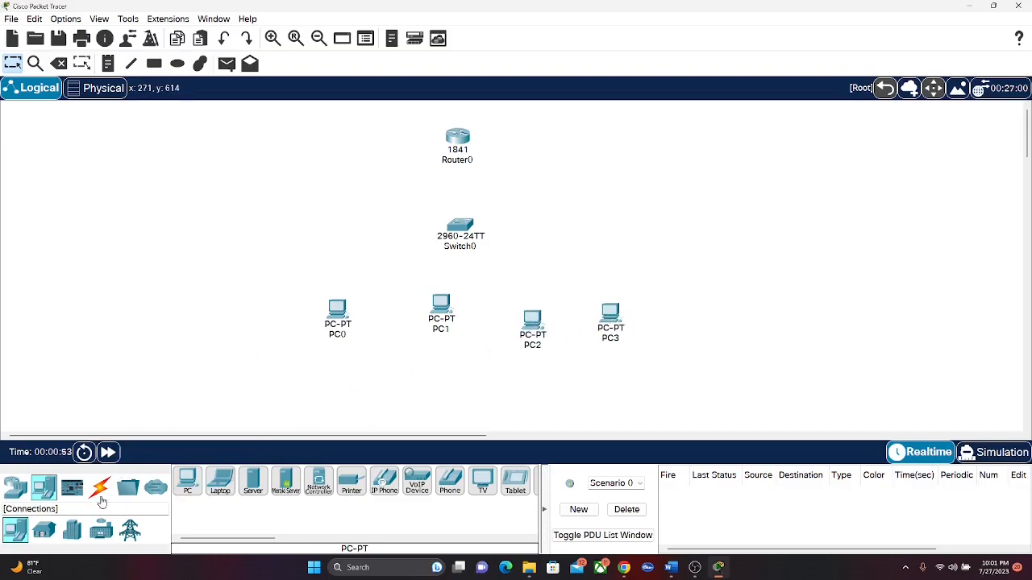
Connect the router's FastEthernet0/1 to the switch's FastEthernet0/24 with a copper straight-through cable
left_click(100, 487)
left_click(255, 489)
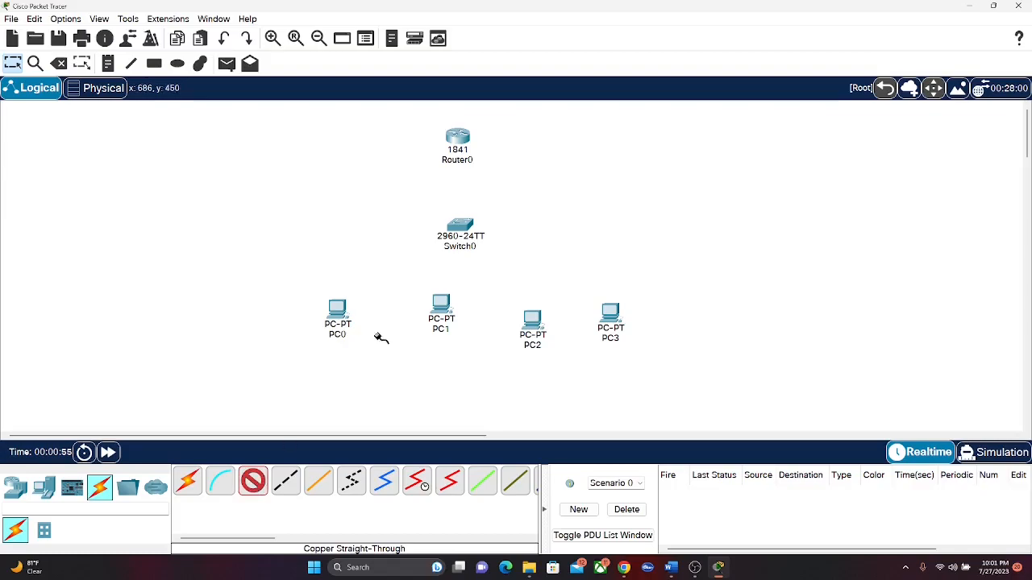
left_click(457, 139)
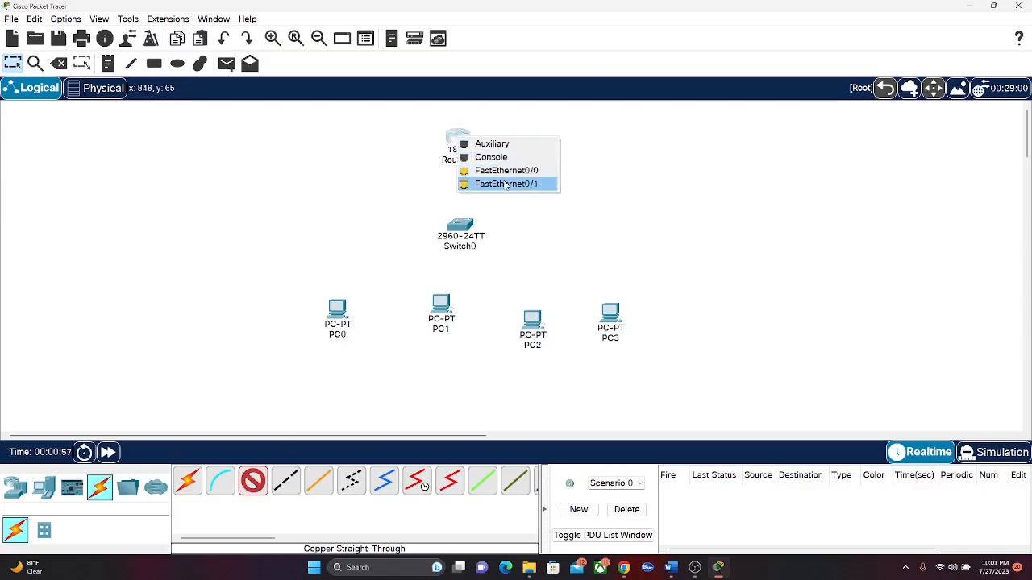
left_click(504, 184)
left_click(458, 226)
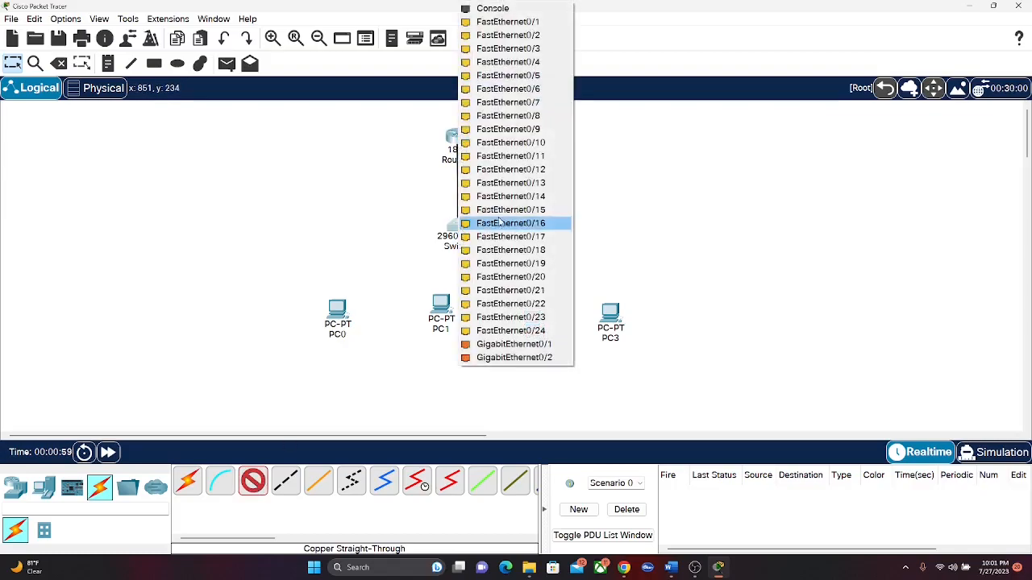
left_click(498, 335)
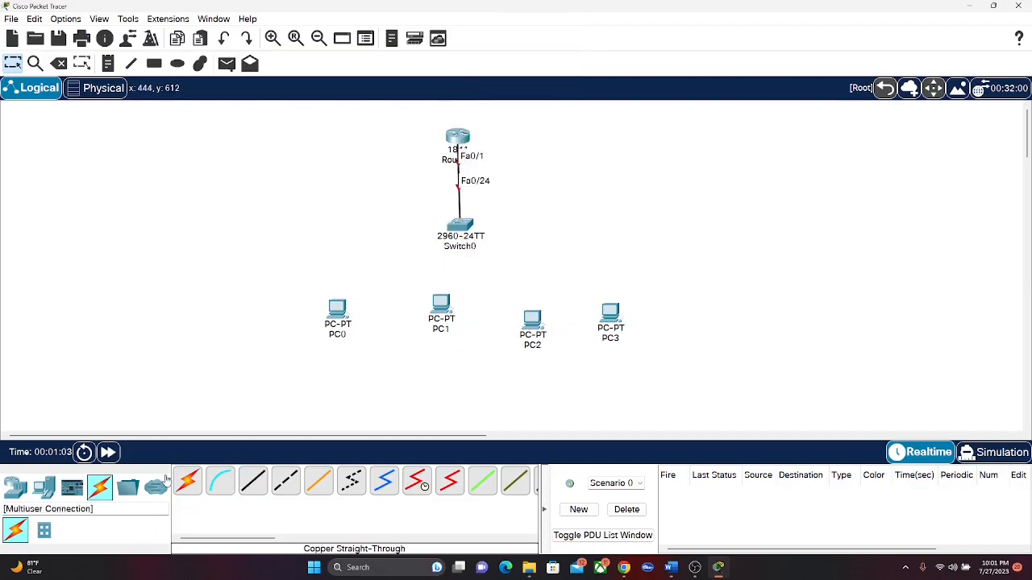
Connect PC0's FastEthernet0 to the switch's FastEthernet0/1 with a copper straight-through cable
left_click(252, 481)
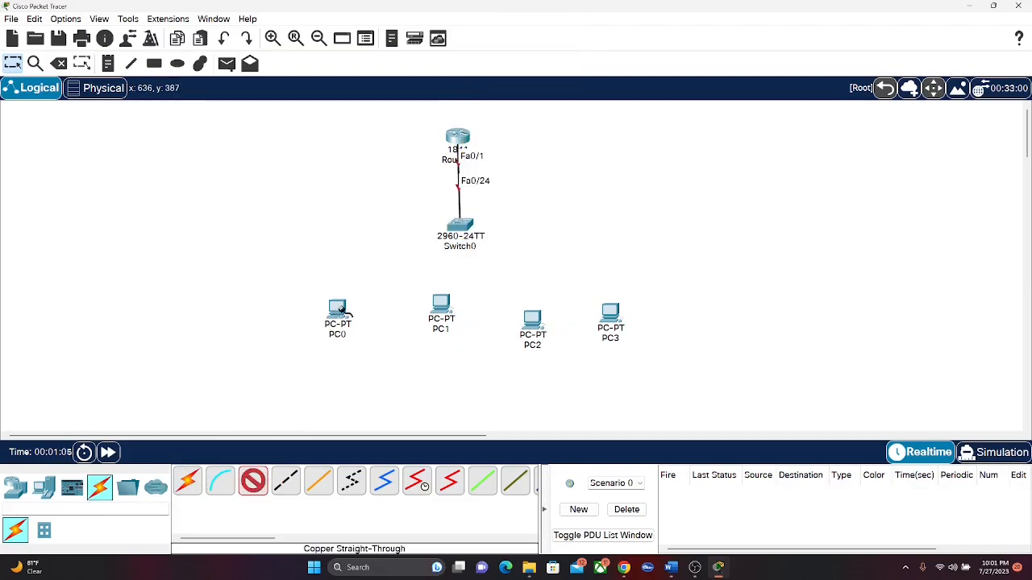
left_click(337, 311)
left_click(395, 362)
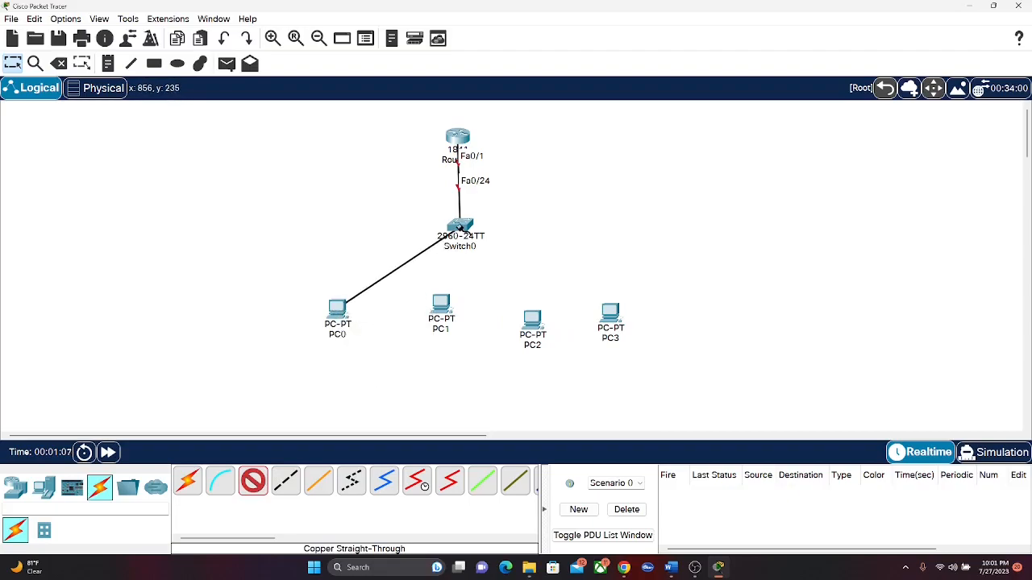
left_click(458, 229)
left_click(500, 247)
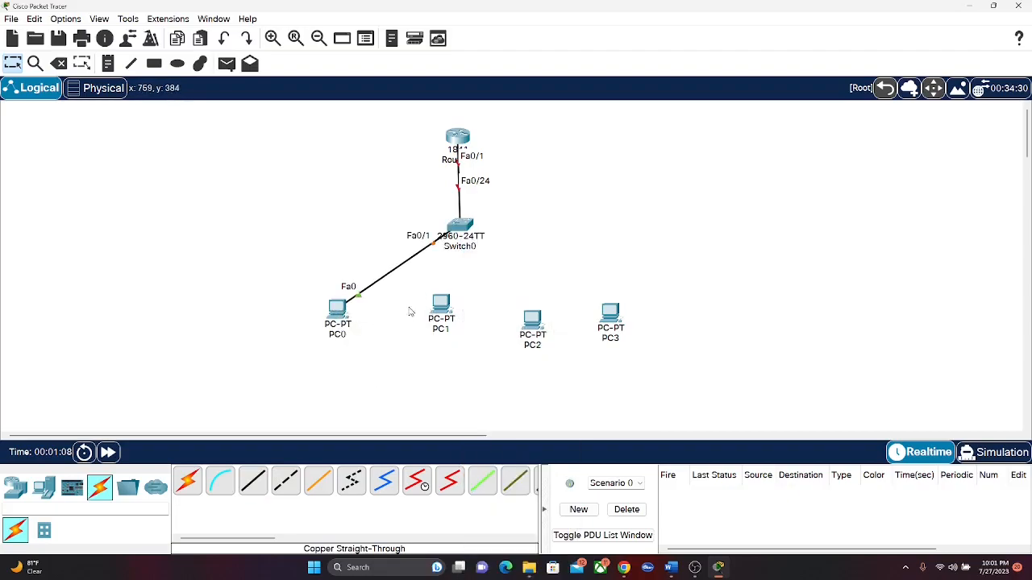
Connect PC1's FastEthernet0 to the switch's FastEthernet0/2 with a copper straight-through cable
left_click(252, 481)
left_click(440, 316)
left_click(458, 364)
left_click(460, 230)
left_click(523, 244)
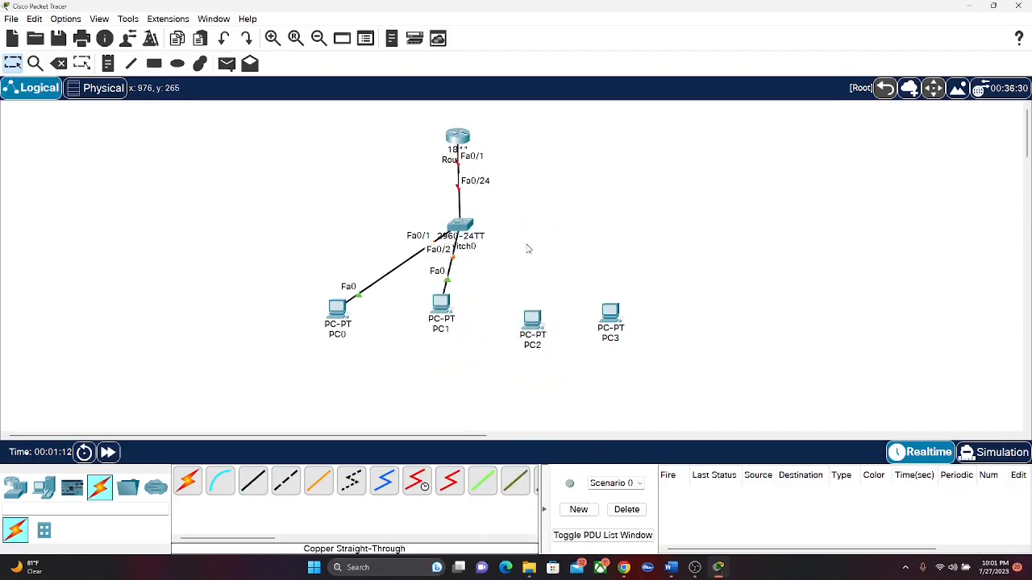
Connect PC2's FastEthernet0 to the switch's FastEthernet0/3 with a copper straight-through cable
left_click(254, 483)
left_click(531, 319)
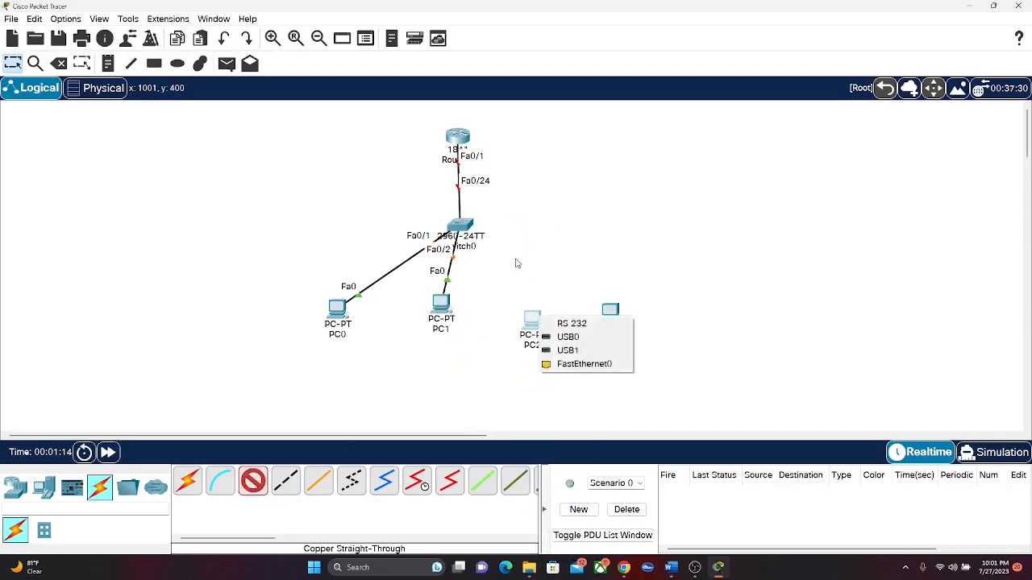
left_click(576, 364)
left_click(528, 322)
left_click(574, 367)
left_click(466, 230)
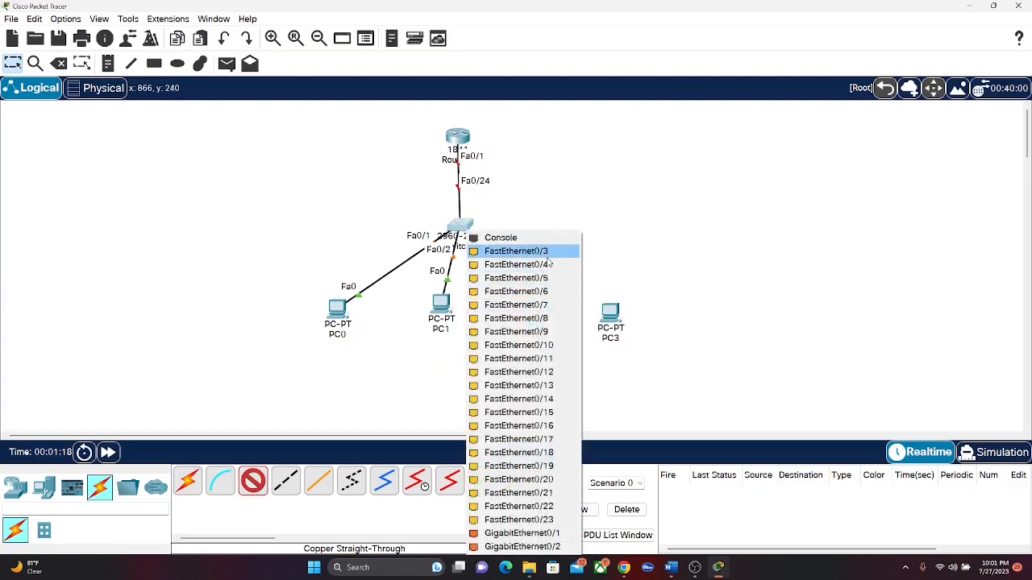
left_click(516, 250)
Connect PC3's FastEthernet0 to the switch's FastEthernet0/4 with a copper straight-through cable
left_click(252, 481)
left_click(610, 320)
left_click(649, 362)
left_click(460, 222)
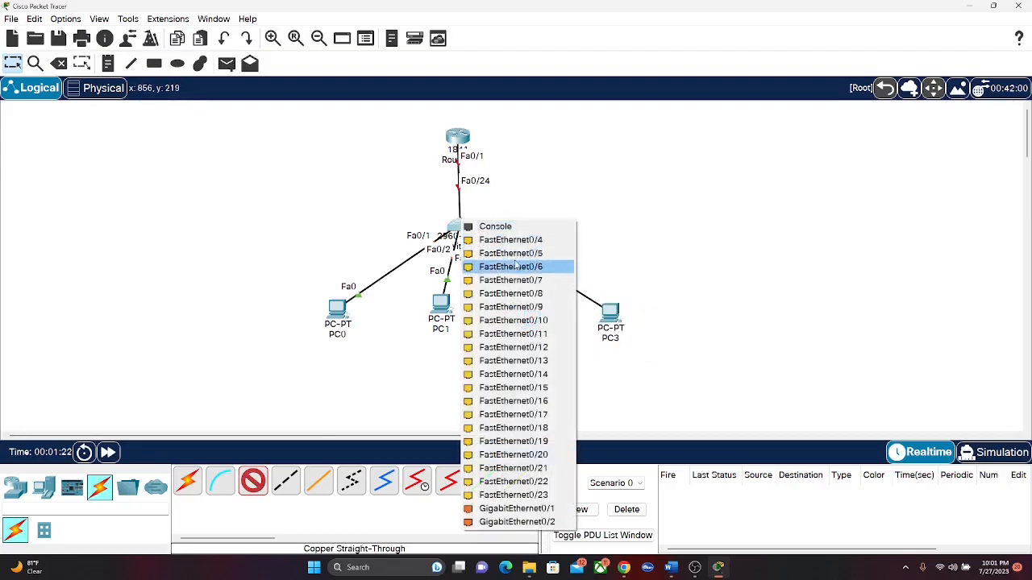
left_click(493, 266)
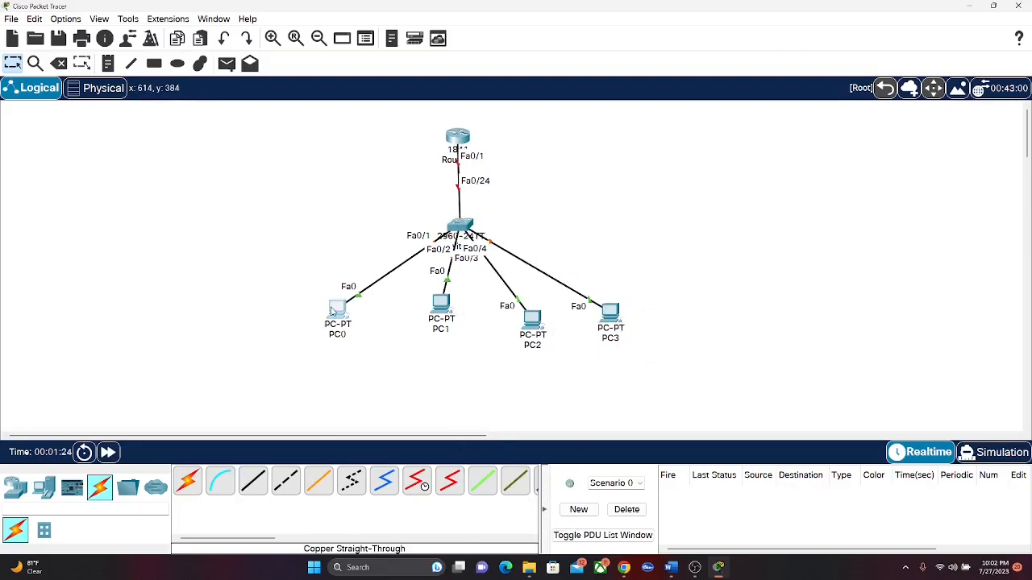
Spread the PCs apart by moving PC0 and PC1 outward to one side and PC3 to the other
left_click_drag(337, 309, 300, 306)
left_click_drag(441, 305, 417, 316)
left_click_drag(614, 316, 636, 295)
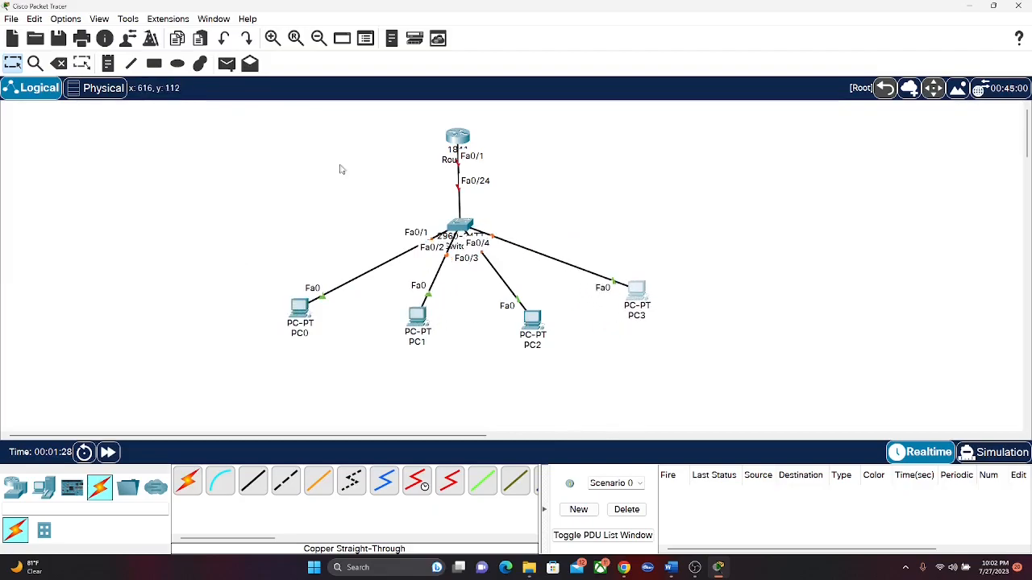
Open Router0's command line and answer no to the initial configuration dialog
left_click(458, 139)
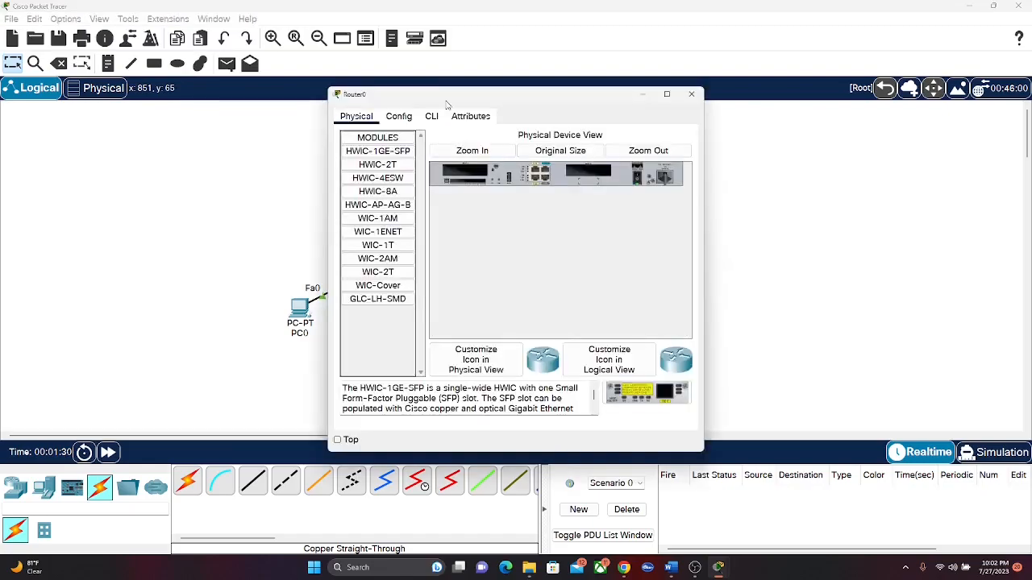
left_click(432, 116)
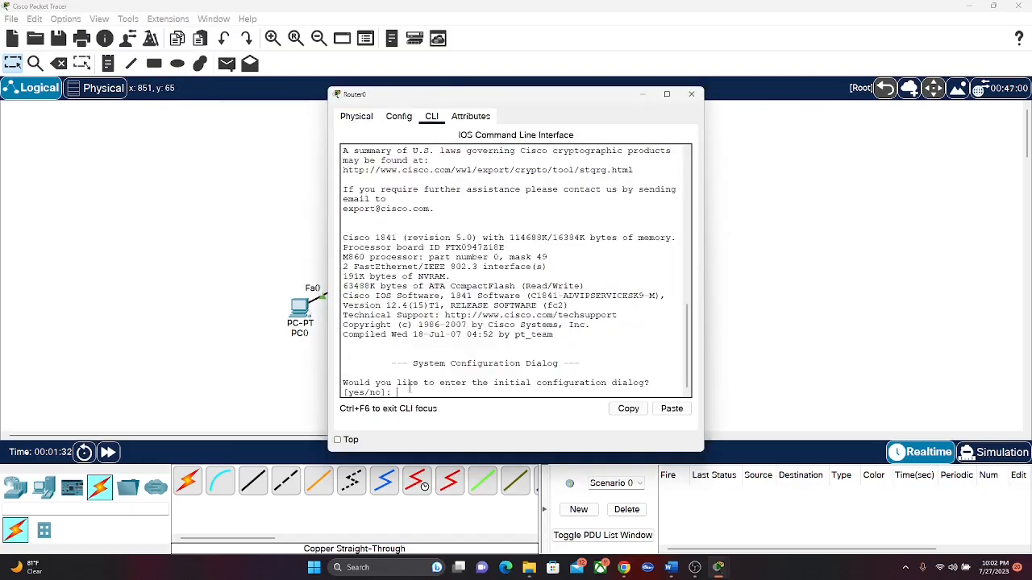
type("no")
key("Return")
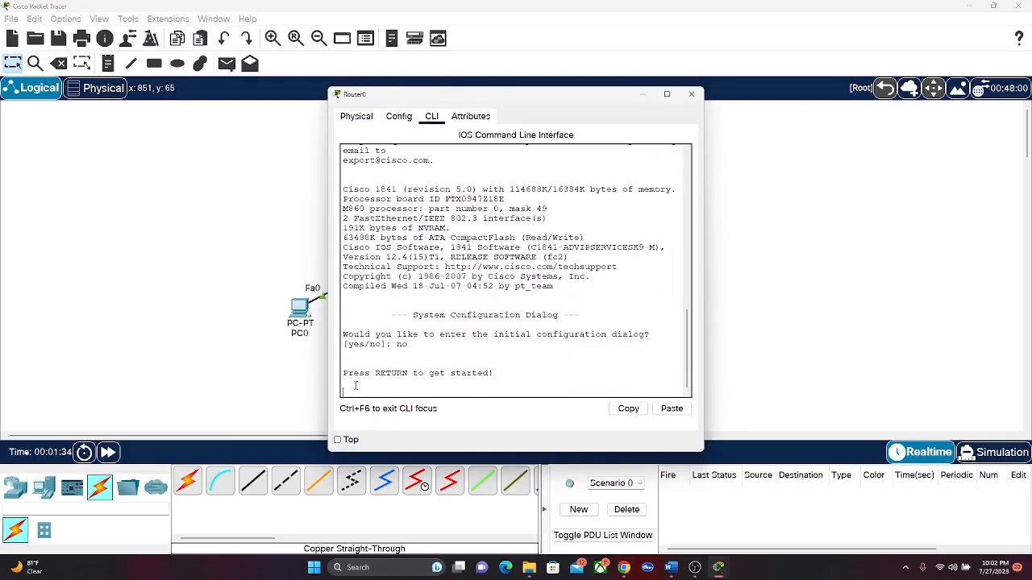
key("Return")
Enter privileged mode with enable and global configuration mode with config t on the router
type("en")
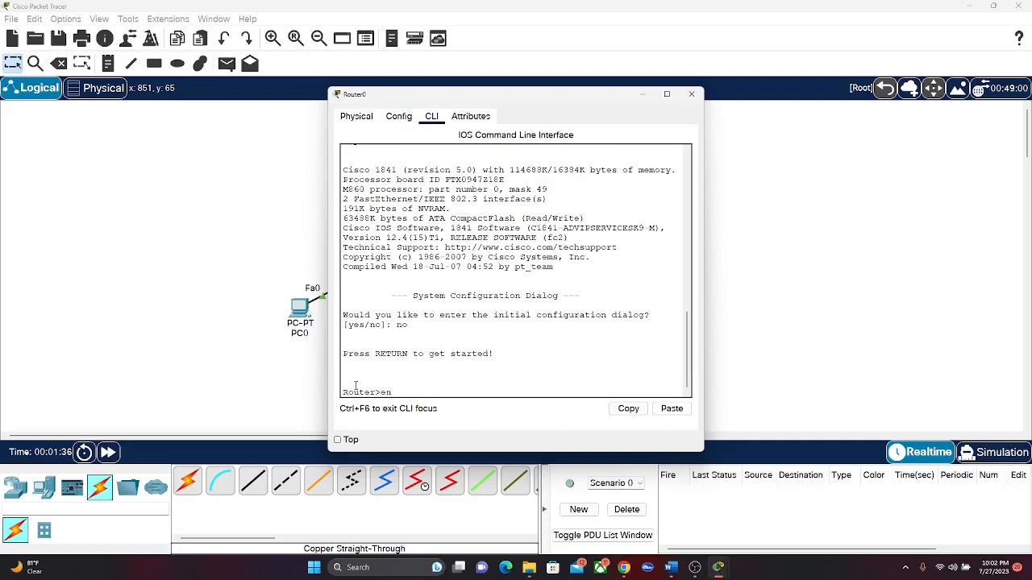
type("able")
key("Return")
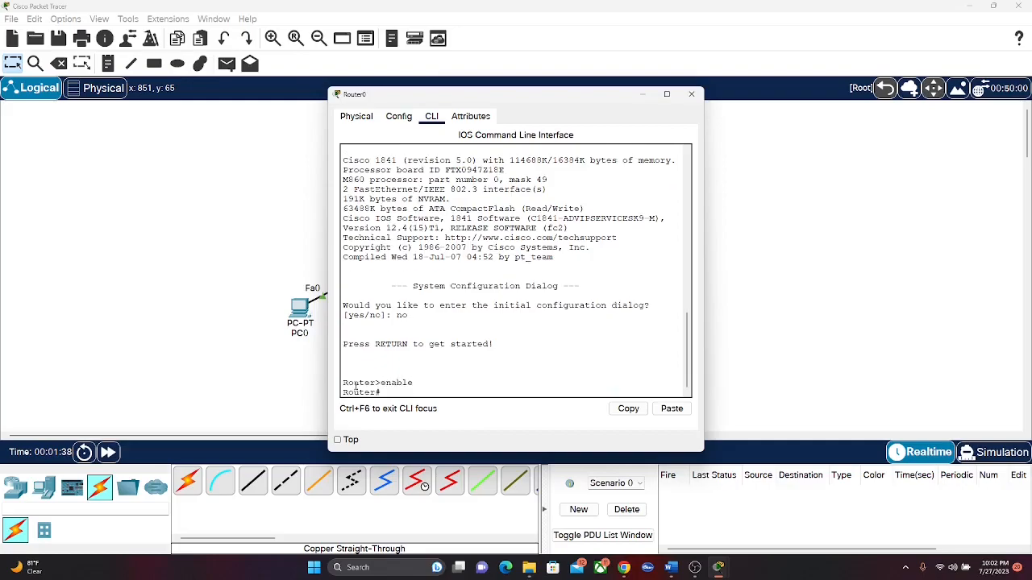
type("config t")
key("Return")
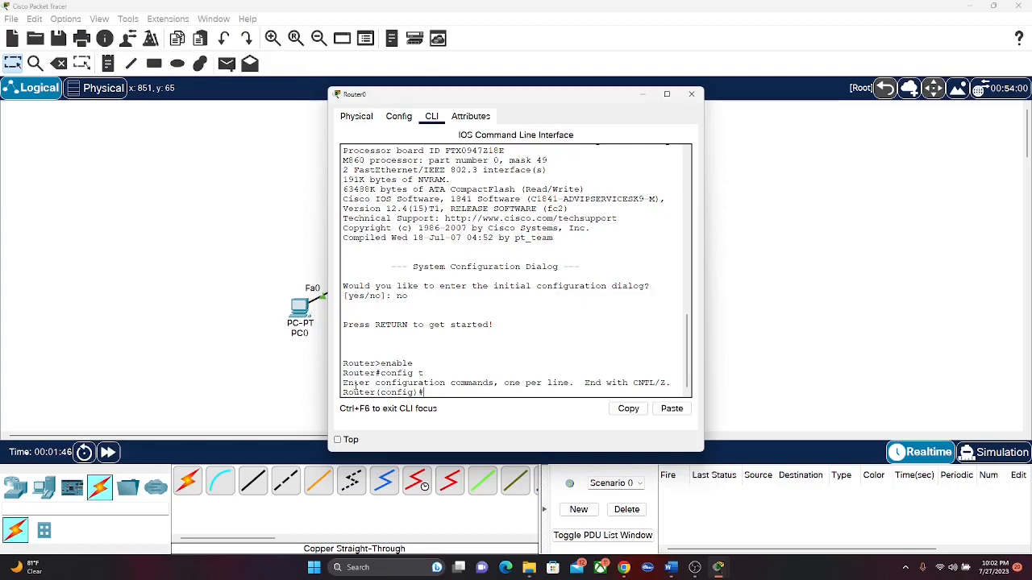
Bring up the router interface f0/1 with no shut and exit back to global configuration mode
type("o")
type("int")
key("Return")
type("no shut")
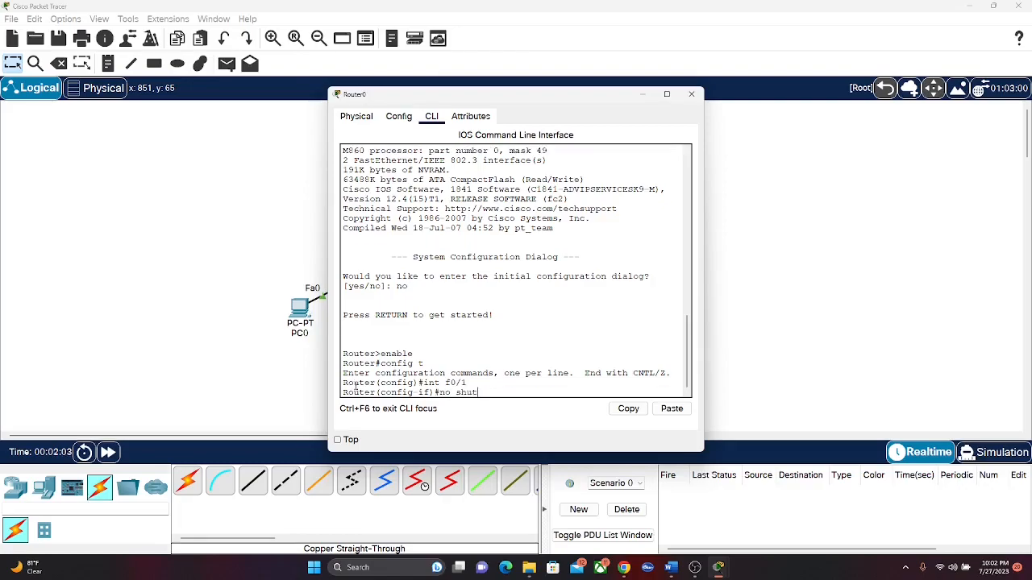
key("Return")
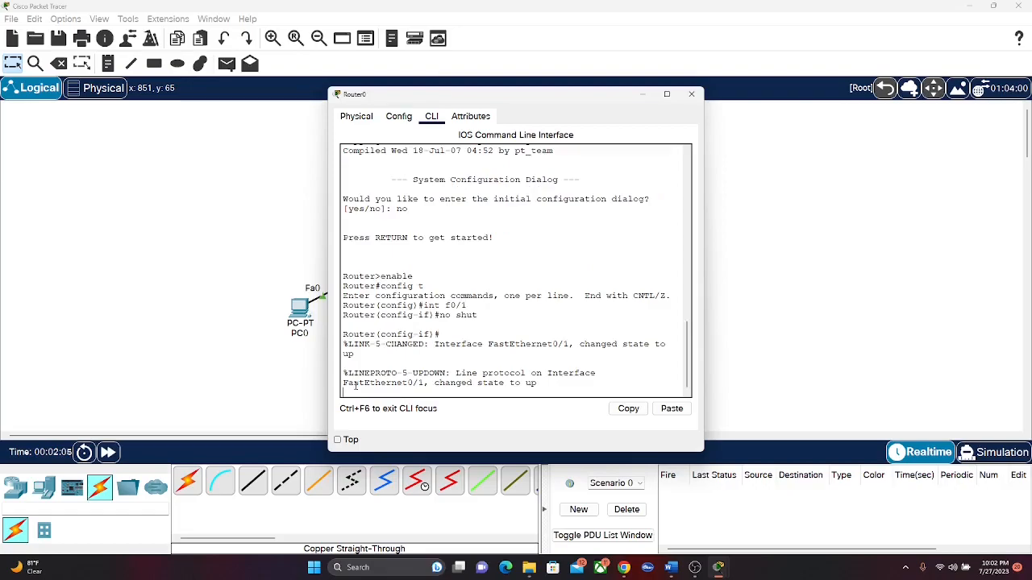
type("exit")
key("Return")
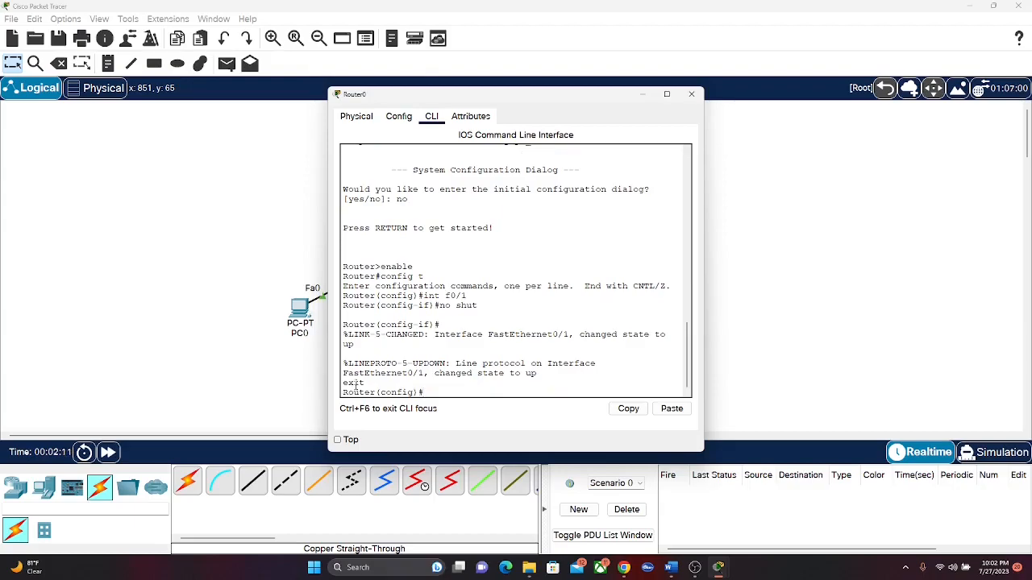
Configure subinterface f0/1.2 with encapsulation dot1Q 2 and IP address 192.168.0.1 255.255.255.128, and exit it
type("int f0/1.2")
key("Return")
type("enc")
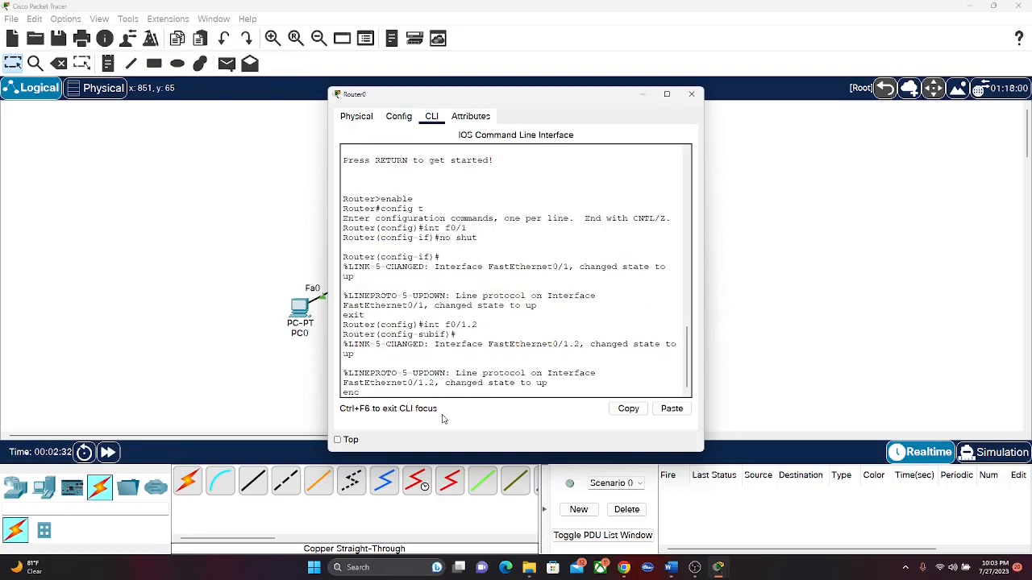
type("apsulation dot1Q 2")
key("Return")
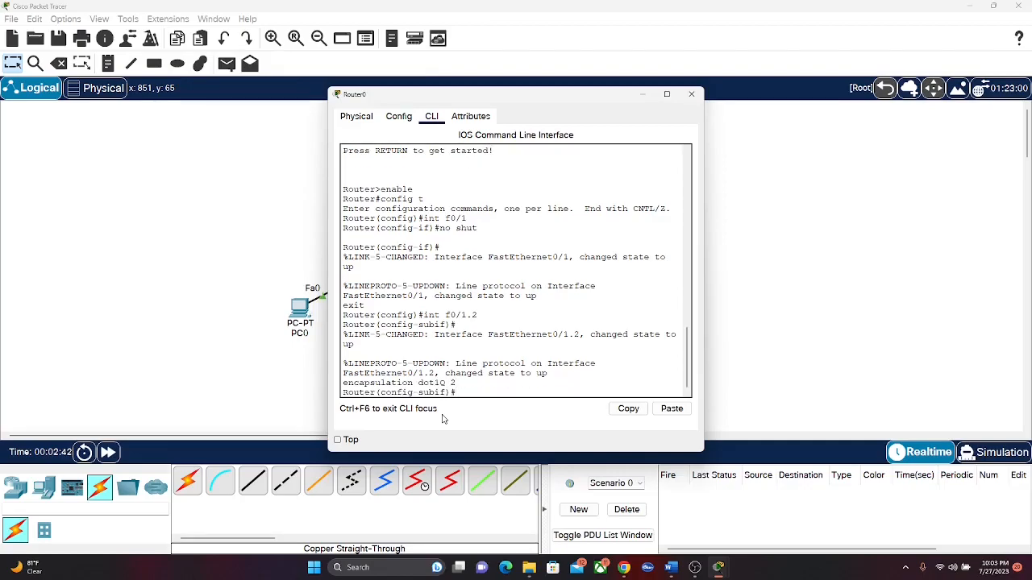
type("ip address 192.168.0.1 255.255.255.128")
key("Return")
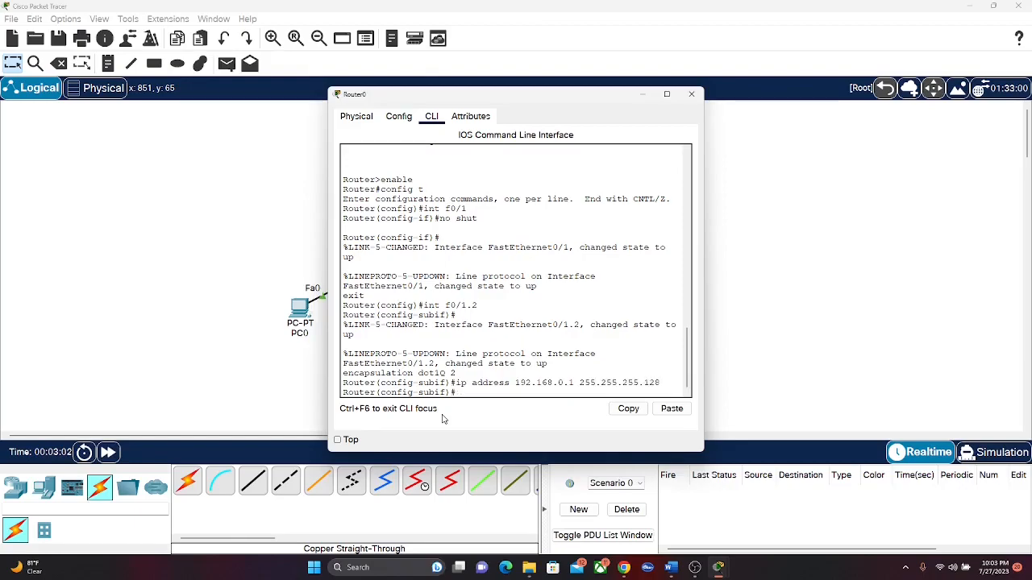
type("exit")
key("Return")
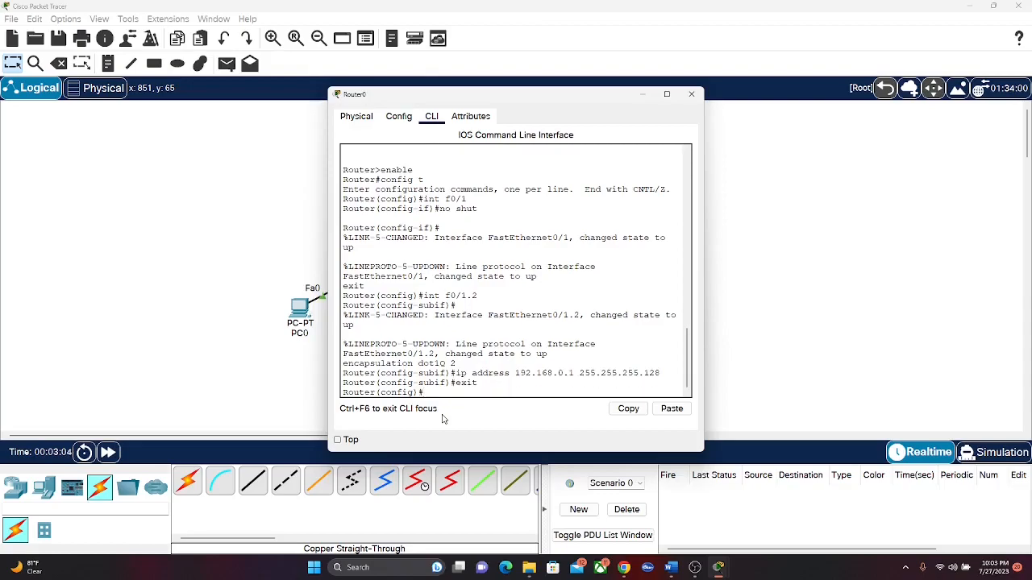
Create subinterface f0/1.3 on the router with encapsulation dot1Q 3
type("int f0/1.3")
key("Return")
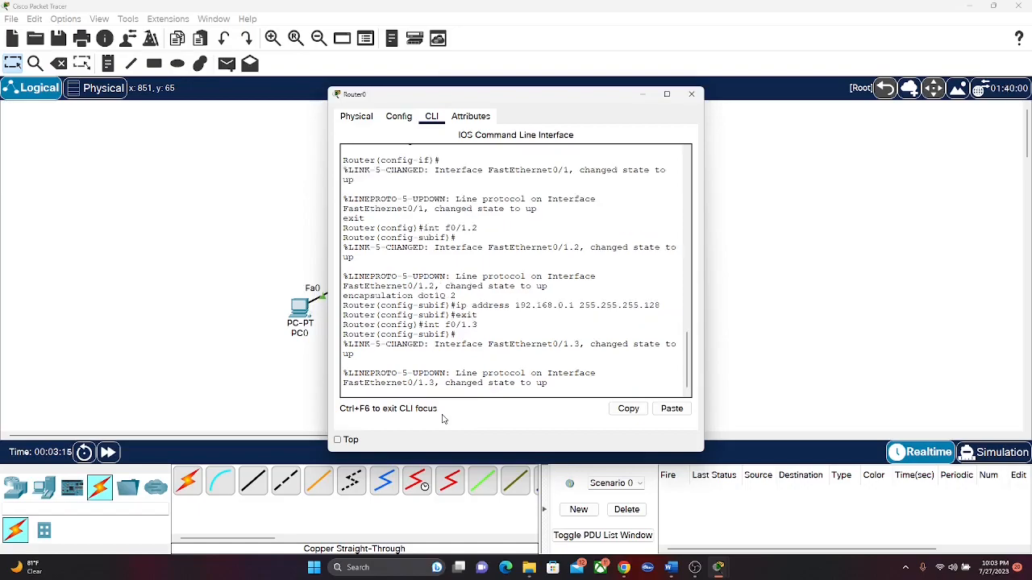
type("exit")
key("Up")
key("Up")
key("Up")
key("Up")
type("3")
key("Return")
Assign IP address 192.168.0.129 255.255.255.128 to subinterface f0/1.3 and close the router window
key("Up")
key("Up")
key("Up")
key("Up")
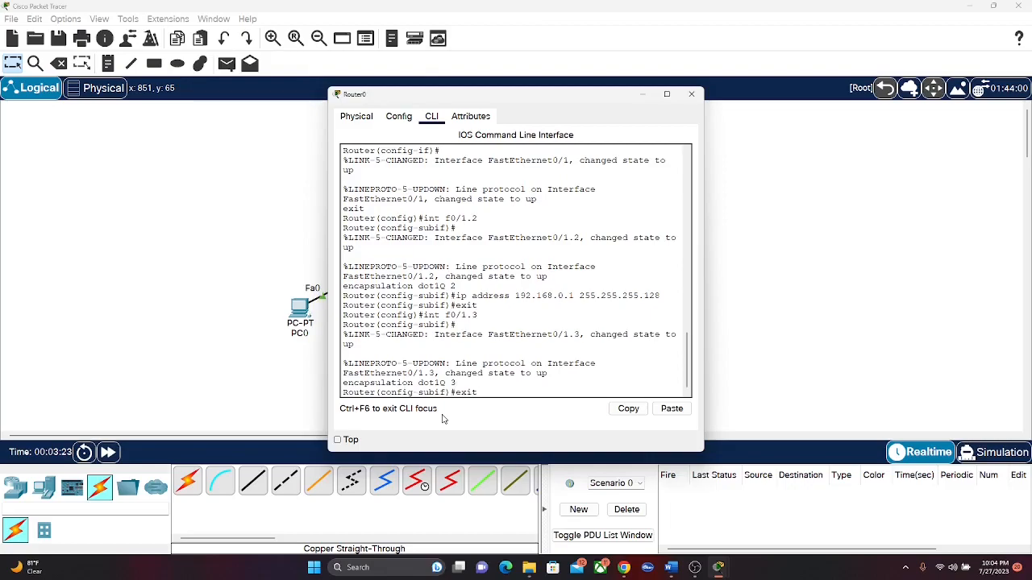
key("Left")
key("Left")
key("Left")
key("Left")
key("Left")
key("Left")
key("Left")
key("Left")
key("Left")
key("Left")
key("Left")
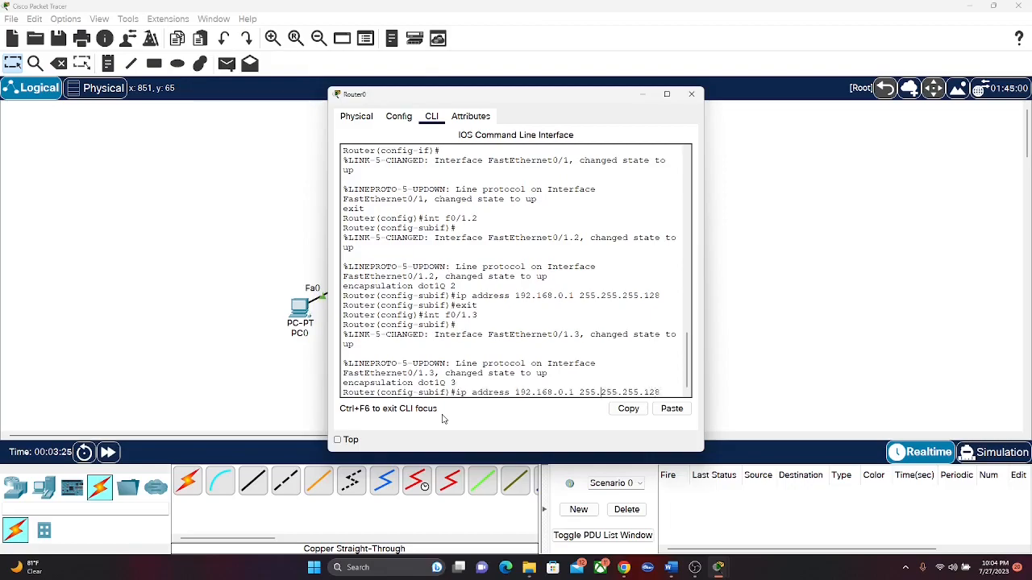
key("Left")
key("Left")
key("Left")
key("Left")
key("Left")
type("29")
key("Return")
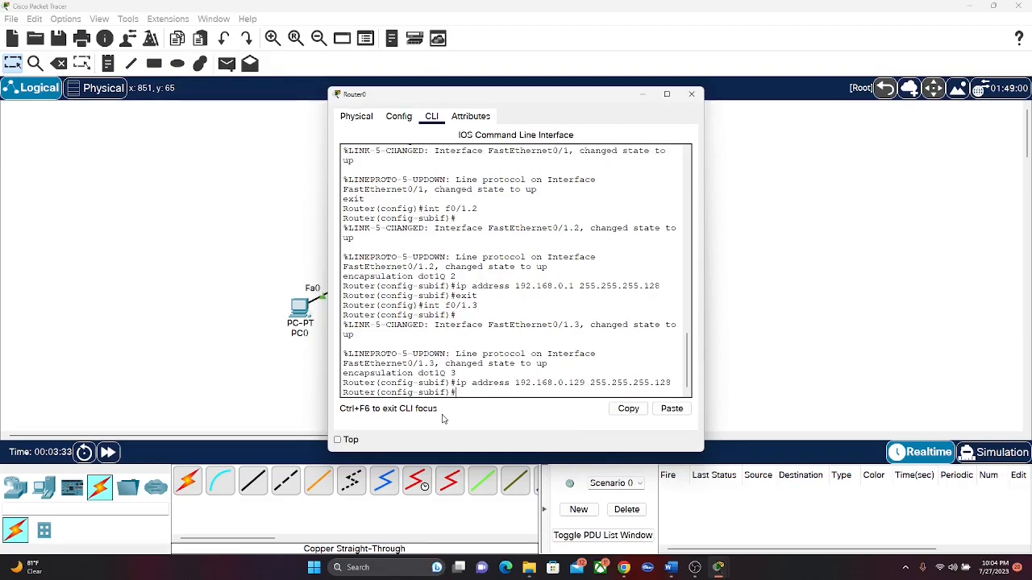
left_click(691, 94)
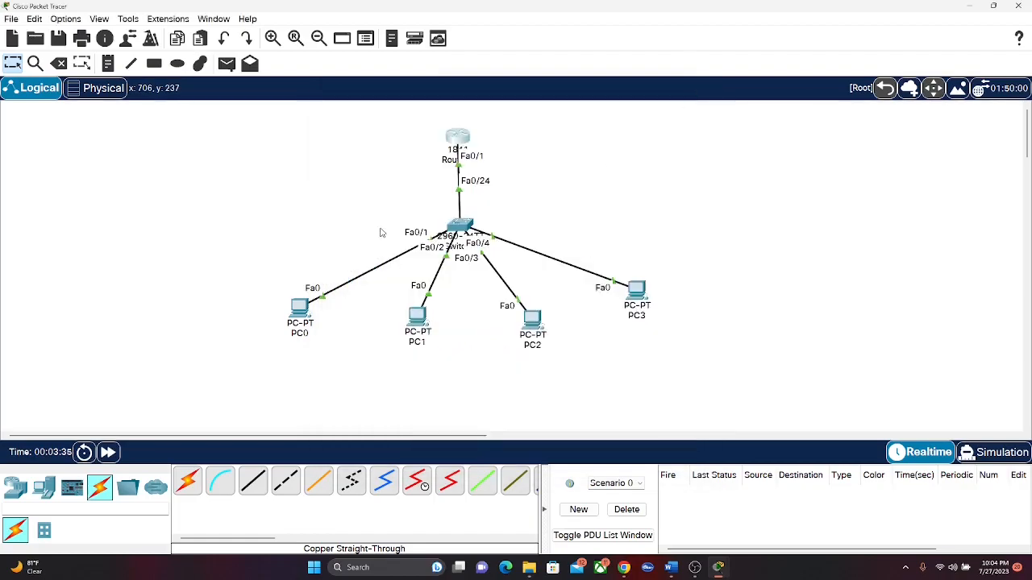
Open the switch's command line and enter global configuration mode with enable and config t
left_click(460, 225)
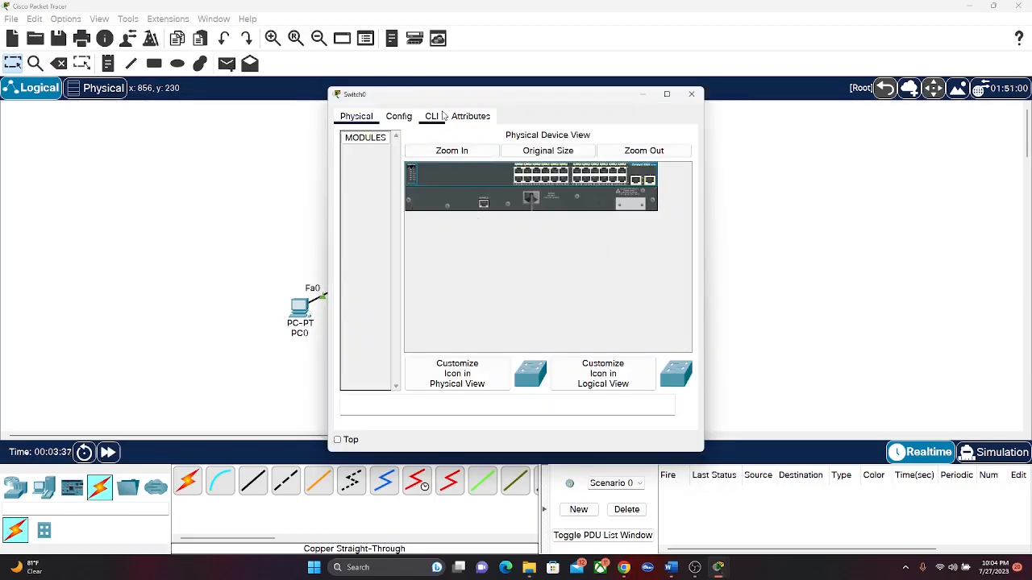
left_click(441, 116)
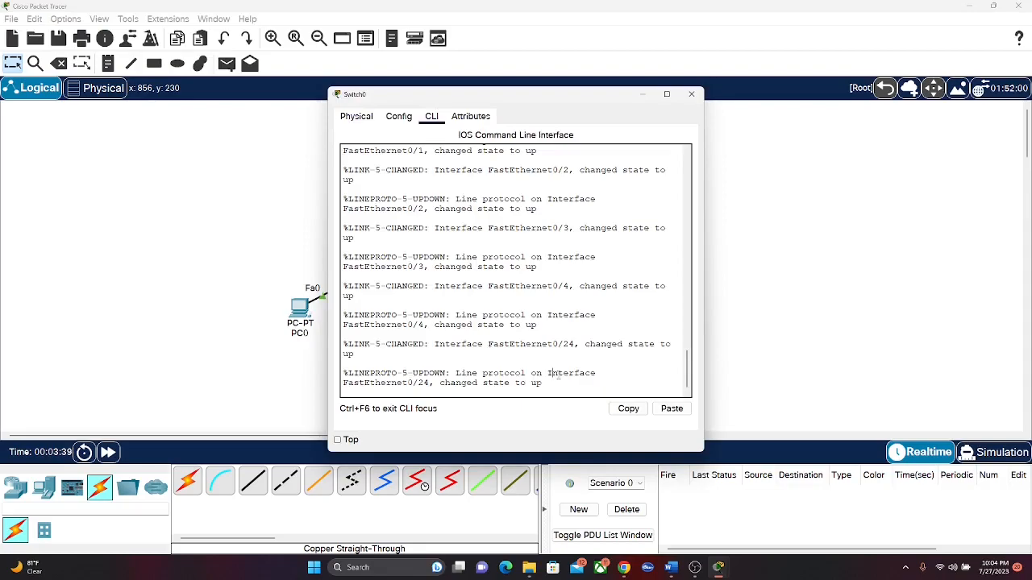
key("Return")
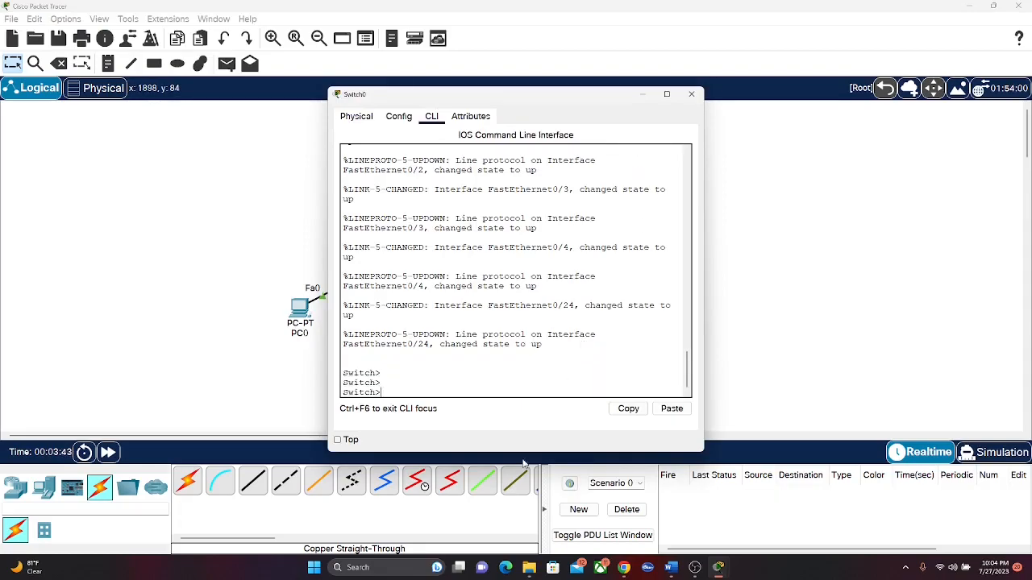
type("enable")
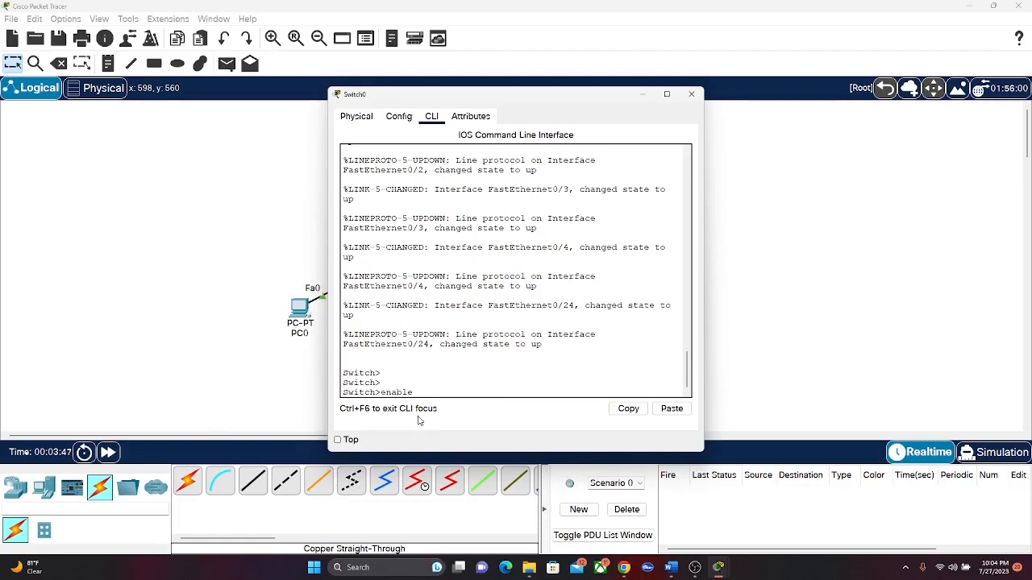
key("Return")
type("con")
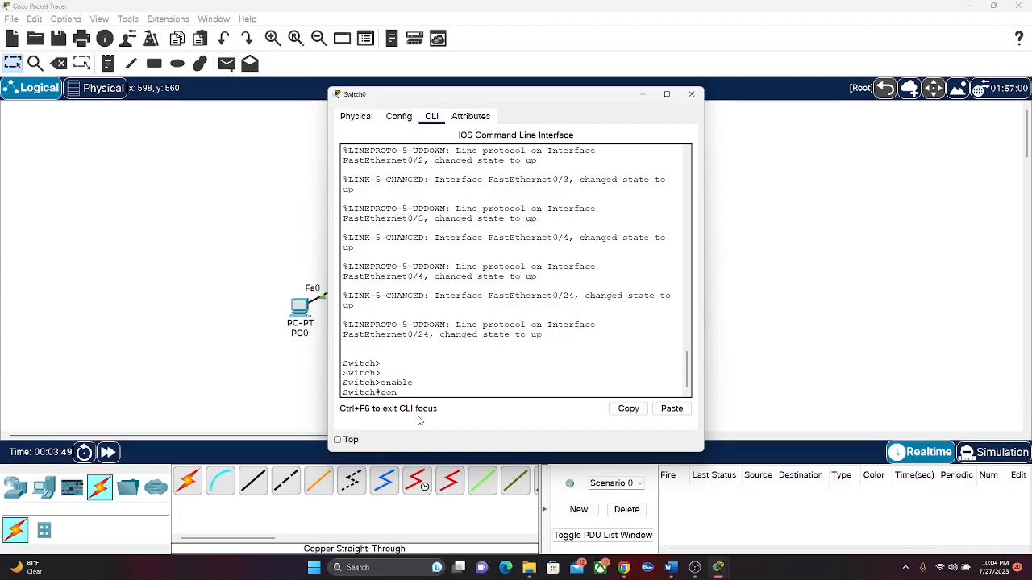
type("fig t")
key("Return")
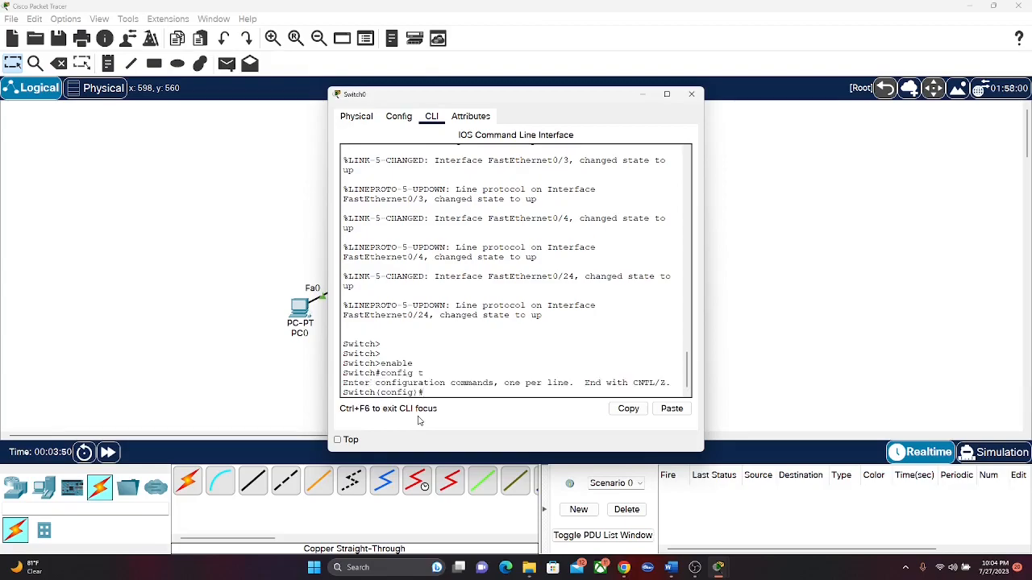
Set switch interface f0/24 to trunk mode with switchport mode trunk
type("int f0/25")
key("BackSpace")
type("4")
key("Return")
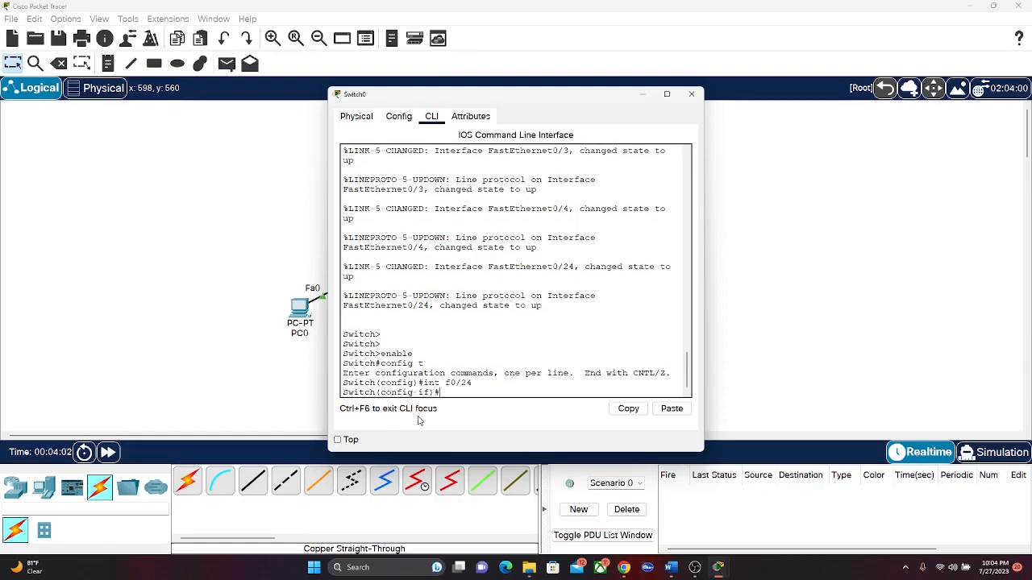
type("switchport mode trunk")
key("Return")
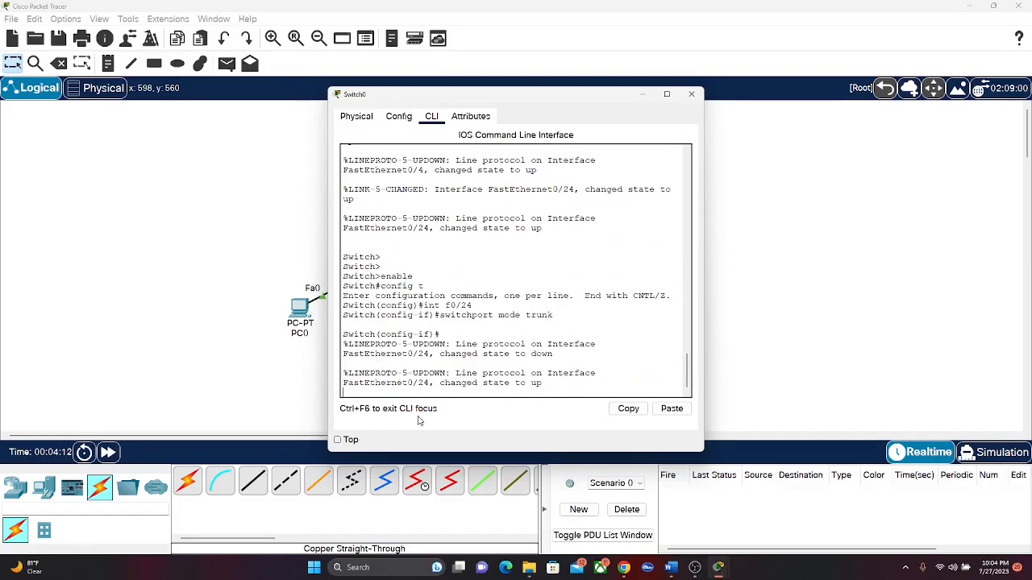
Allow VLANs 2,3 on the f0/24 trunk and exit to global configuration mode
type("switchport trunk allowe")
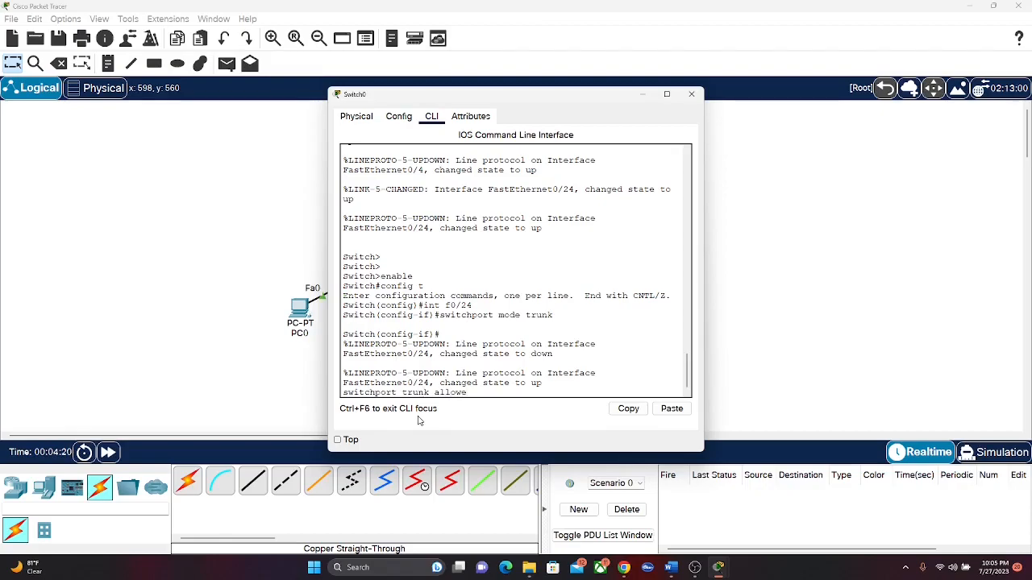
type("d vlan 2,3")
key("Return")
type("exit")
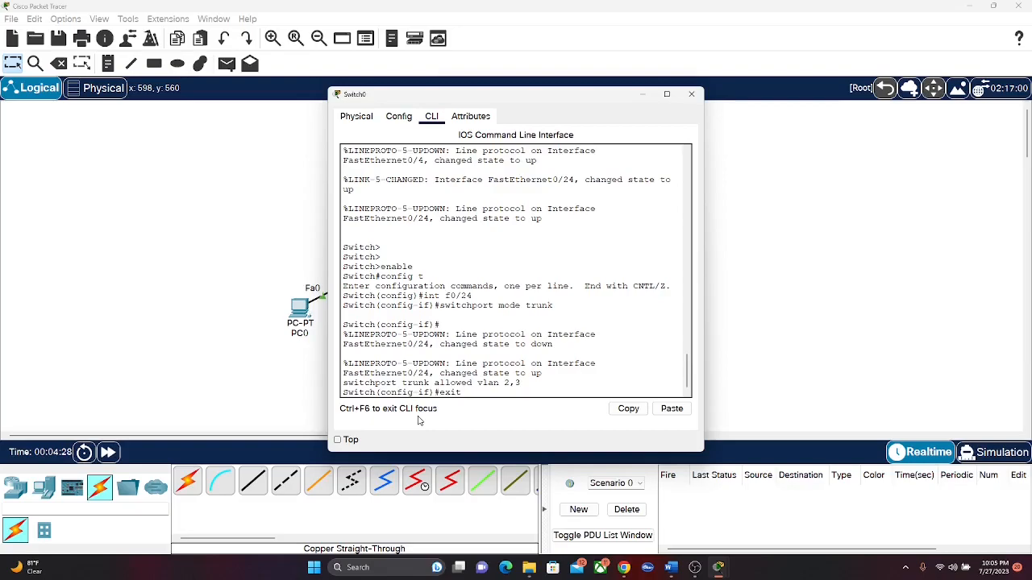
key("Return")
Create VLAN 2, assign interface range f0/1-2 to it with switchport access vlan 2, and exit the range
type("vlan 2")
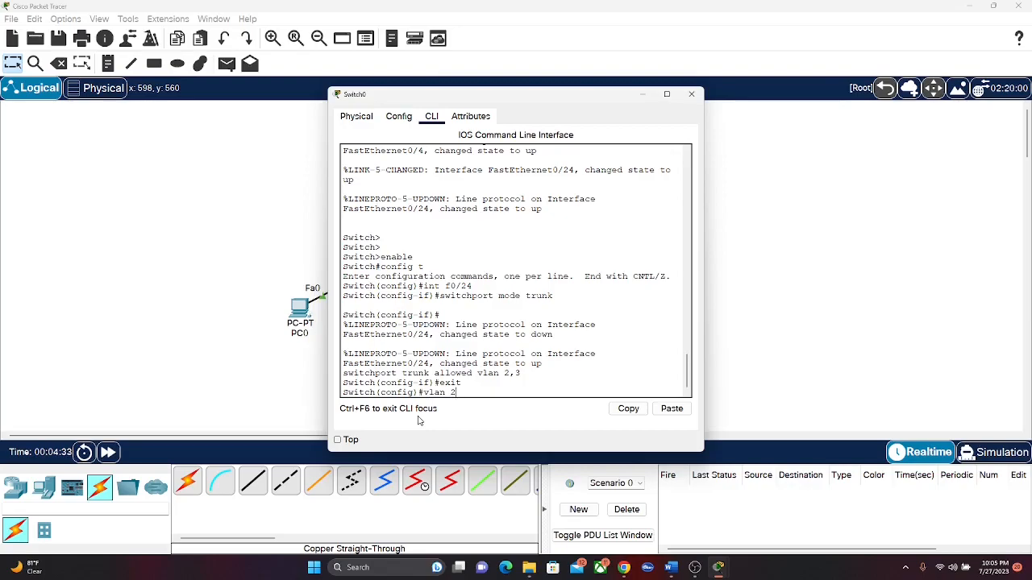
key("Return")
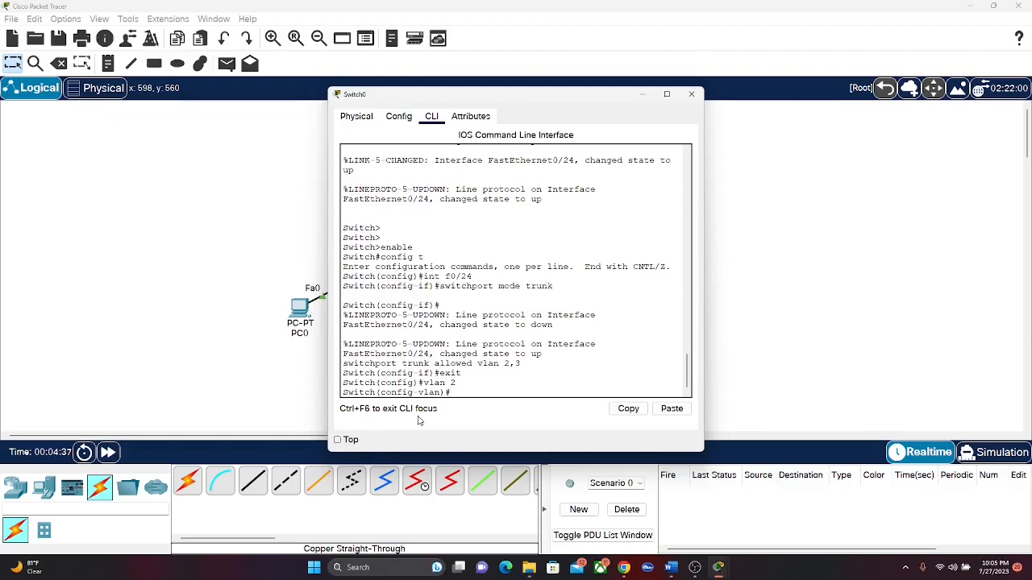
type("int")
type("range f0/1-2")
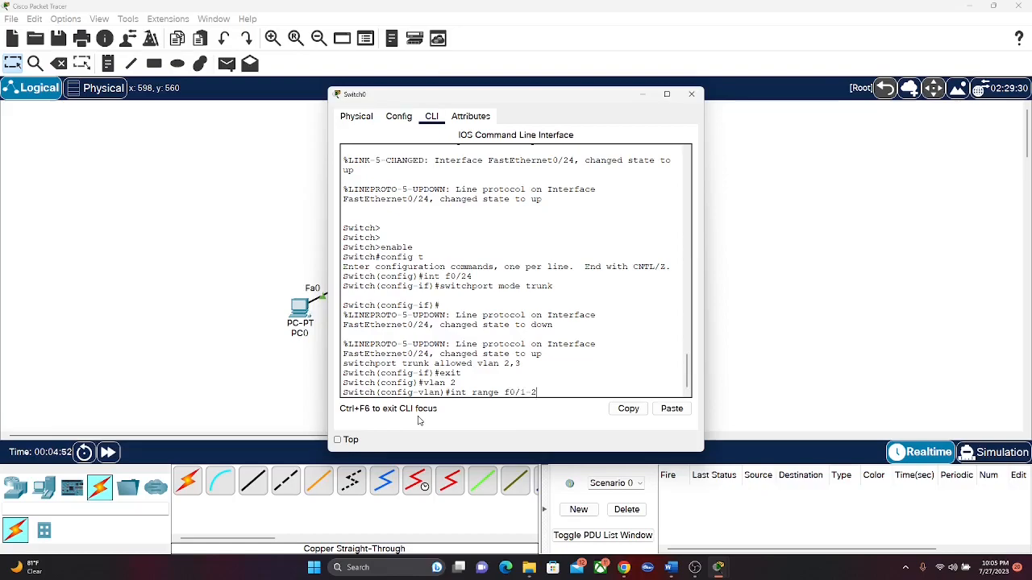
key("Return")
type("sp")
type("witchport")
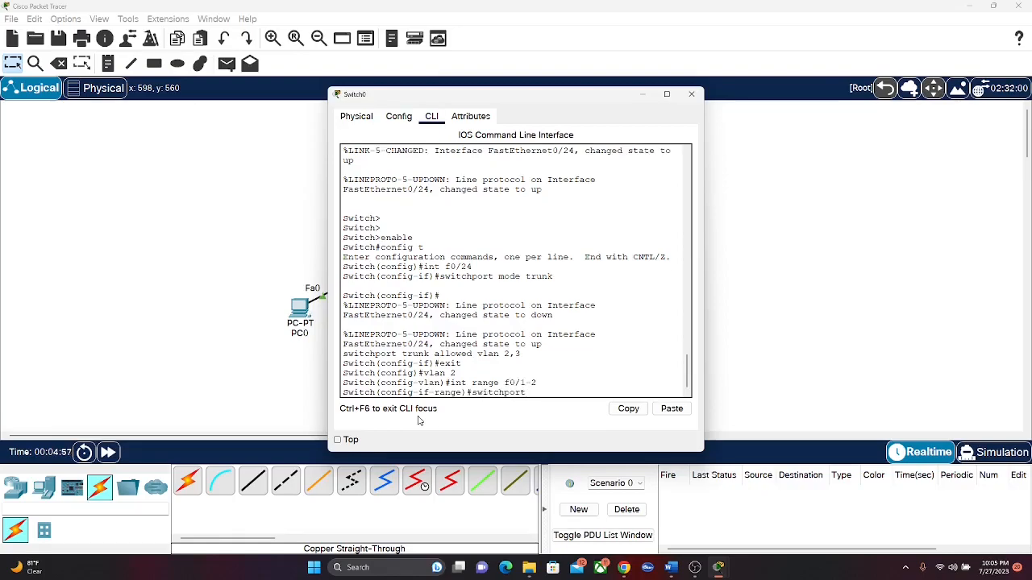
type("access vlan 2")
key("Return")
type("exit")
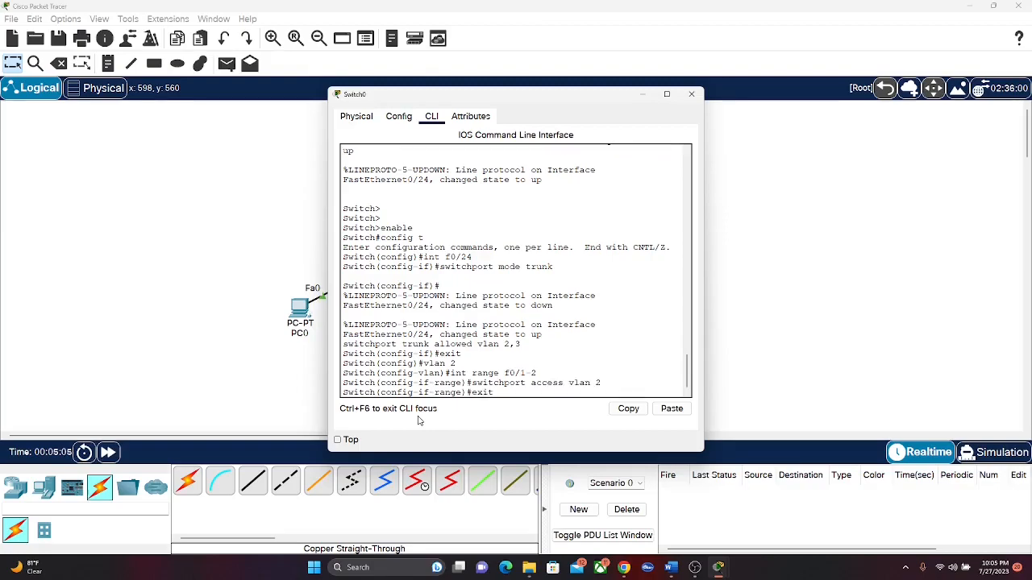
key("Return")
Create VLAN 3 on the switch and enter configuration of interface range f0/3-4
type("vla")
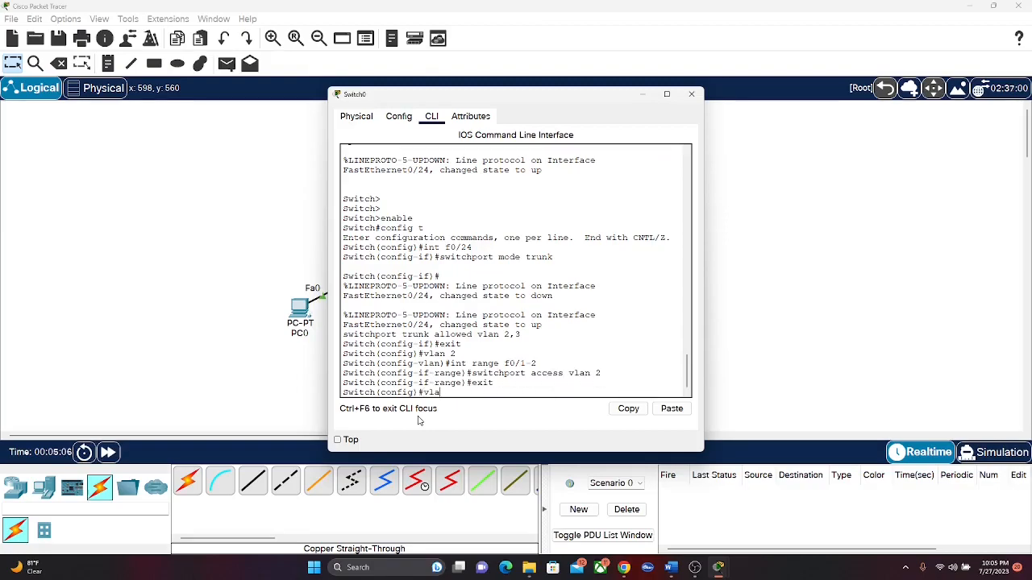
type("n 3")
key("Return")
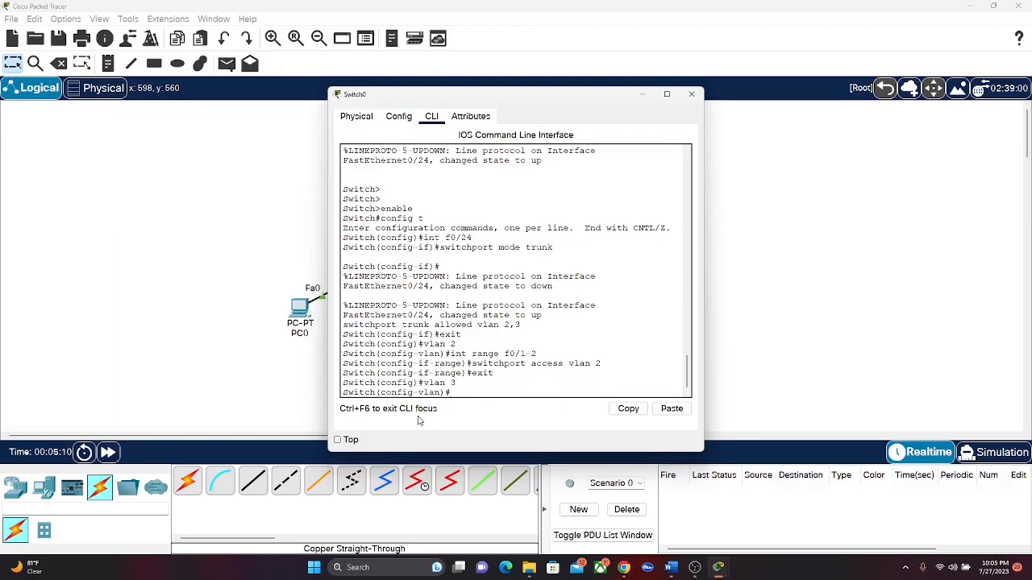
key("Up")
key("Up")
key("Up")
key("Up")
key("BackSpace")
key("BackSpace")
key("BackSpace")
type("3-4")
key("Return")
Assign the f0/3-4 port range to VLAN 3 with switchport access vlan 3
key("Up")
key("Up")
key("Up")
key("Up")
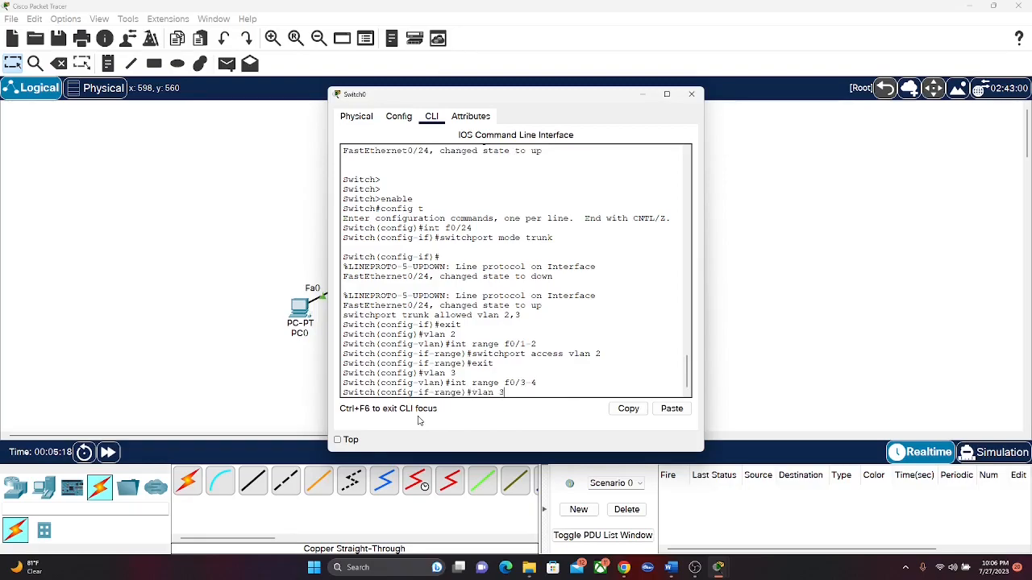
key("BackSpace")
type("3")
key("Return")
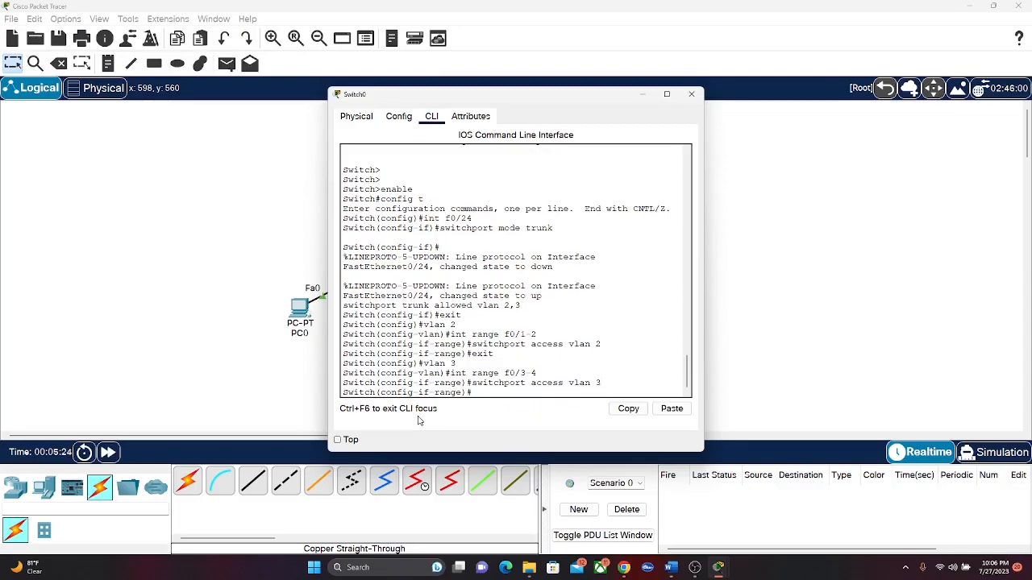
Run do show vlan brief, review the VLAN port assignments in the enlarged switch window, and close it
type("do show vlan brief")
key("Return")
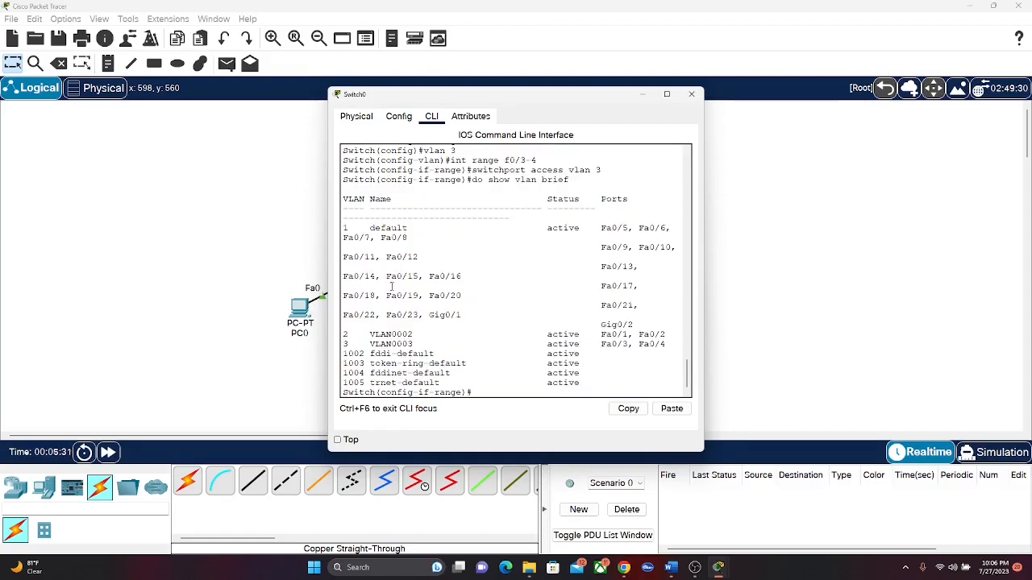
left_click(691, 94)
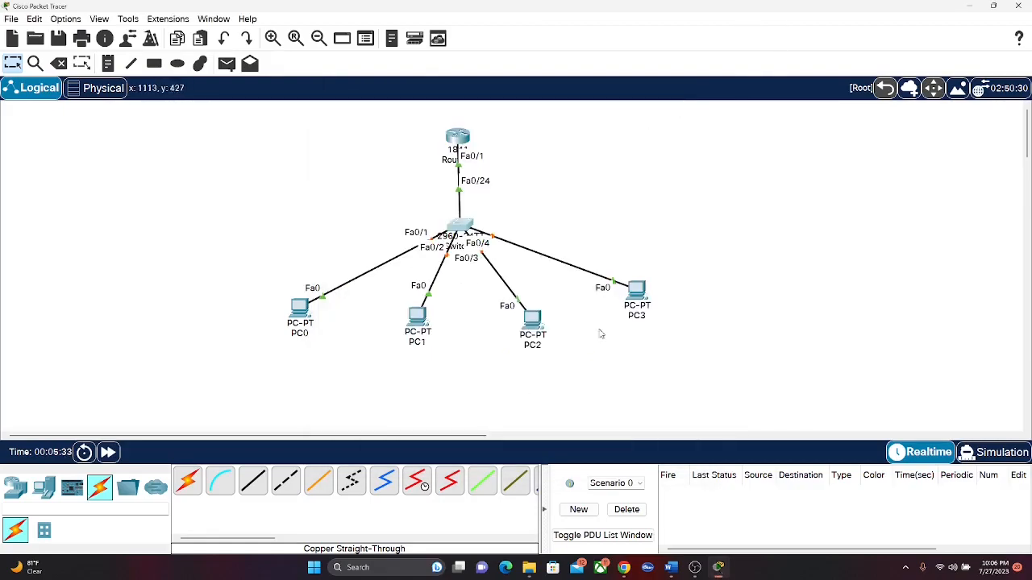
left_click(463, 224)
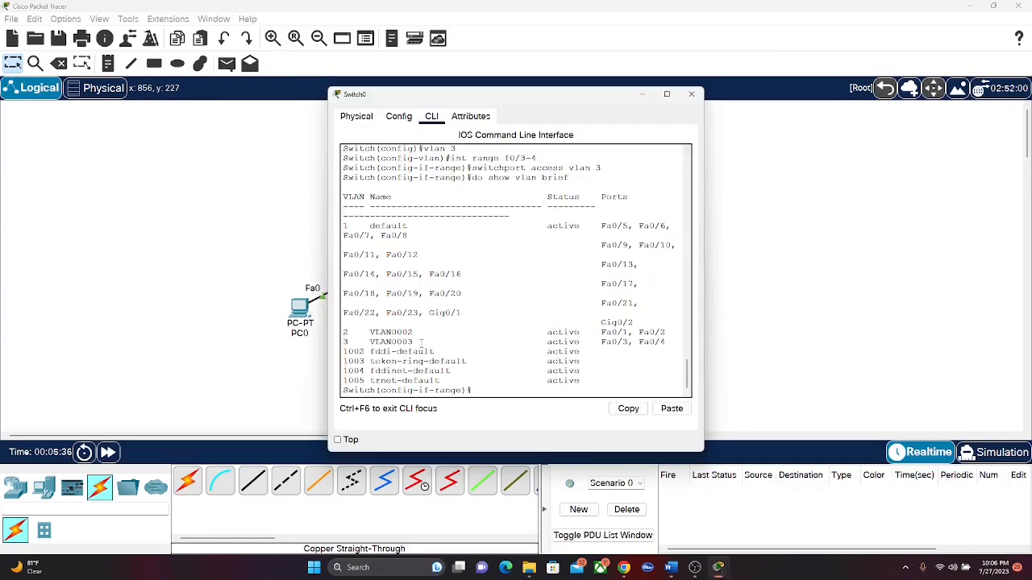
left_click(664, 95)
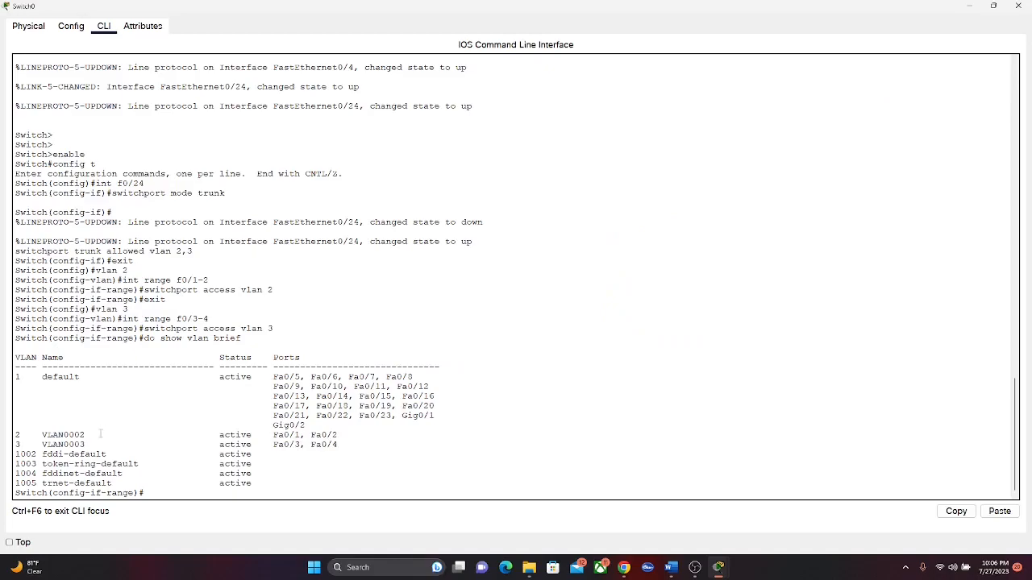
left_click(1019, 6)
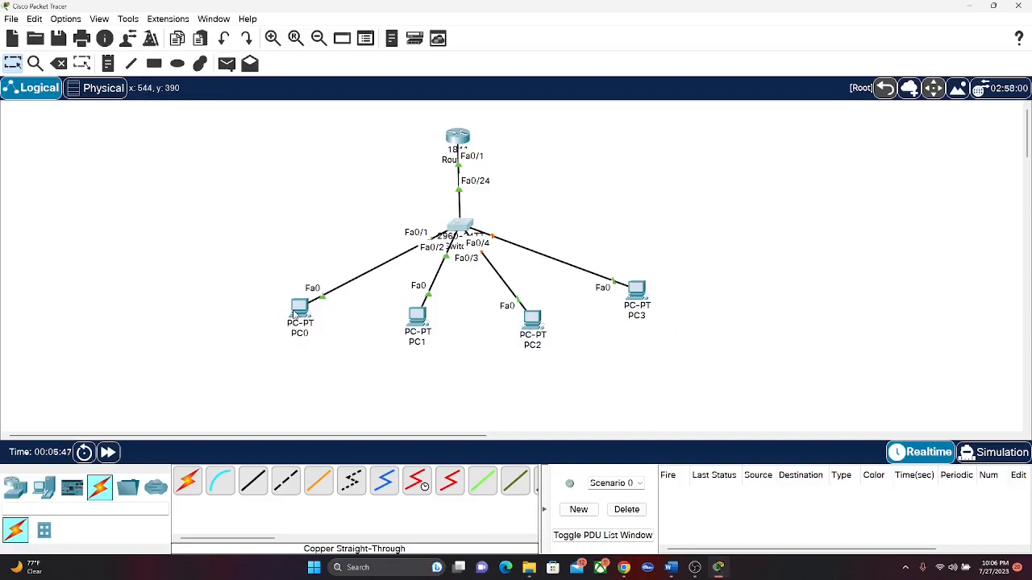
Fast-forward the simulation time and move PC0 slightly closer to the switch
left_click(113, 453)
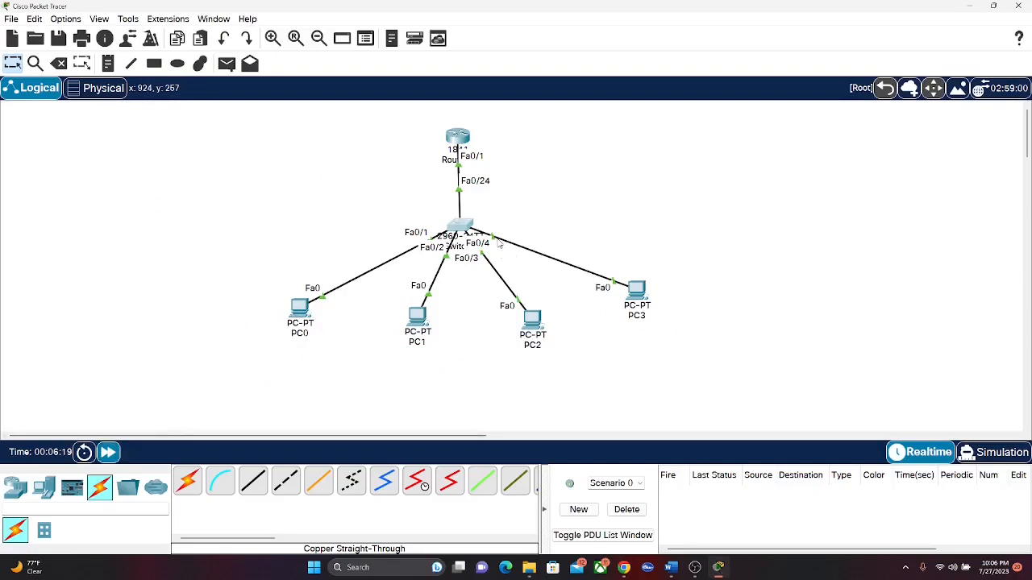
left_click_drag(295, 312, 306, 296)
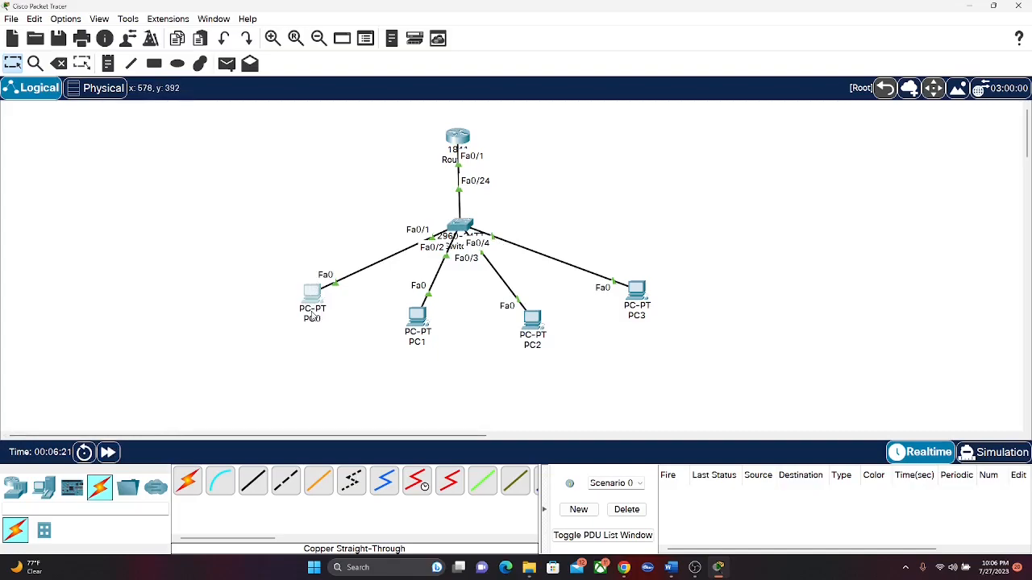
Give PC0 the static IPv4 address 192.168.0.2 with subnet mask 255.255.255.128
left_click(308, 299)
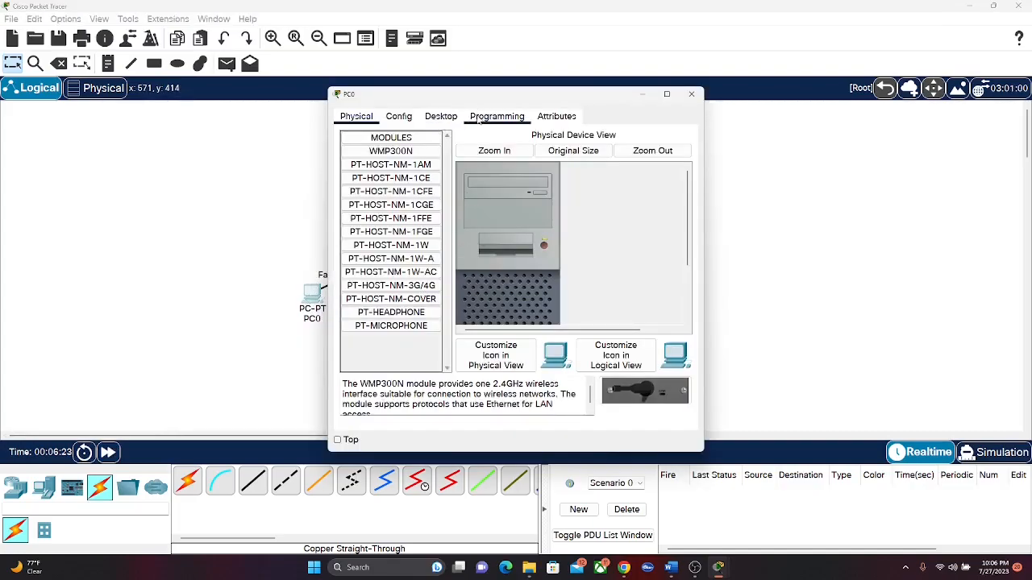
left_click(440, 116)
left_click(391, 170)
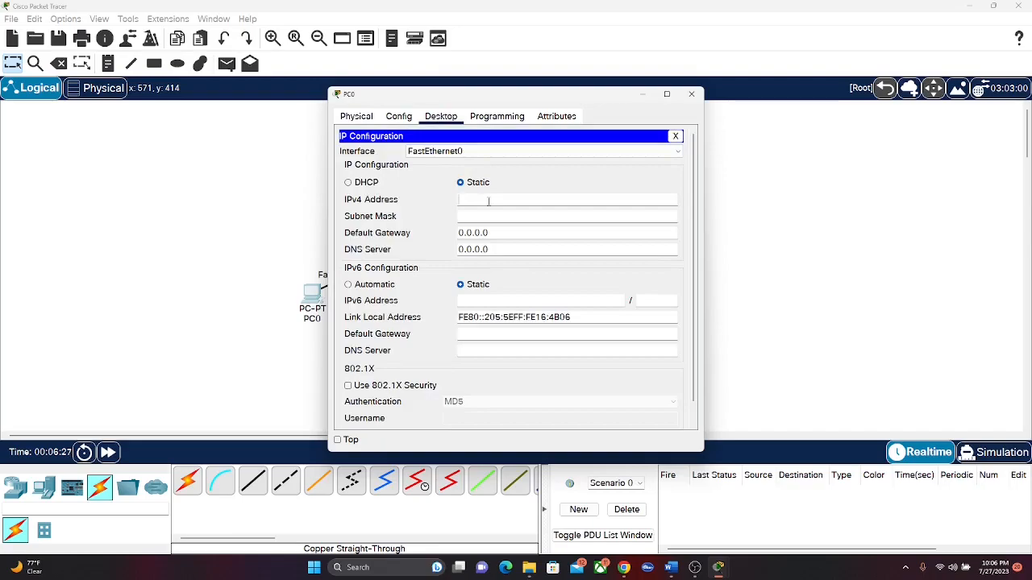
left_click(513, 202)
type("192.168.0.2")
key("Tab")
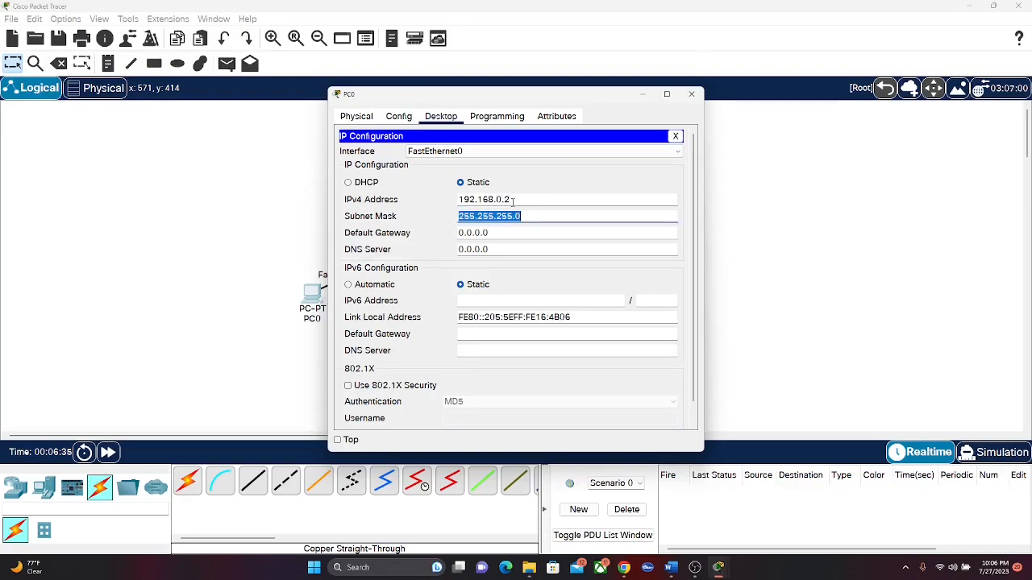
key("Tab")
left_click(545, 213)
key("BackSpace")
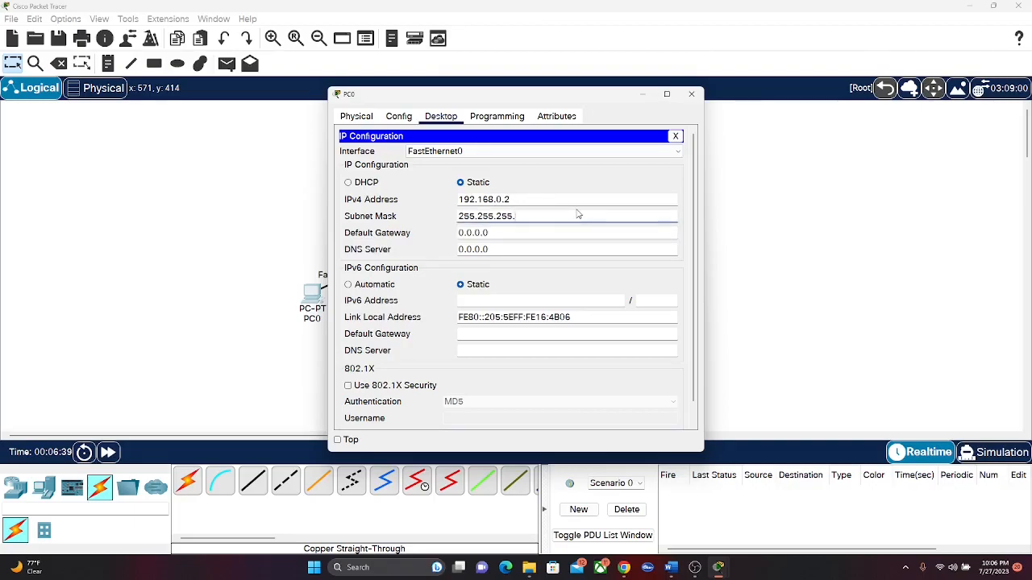
type("128")
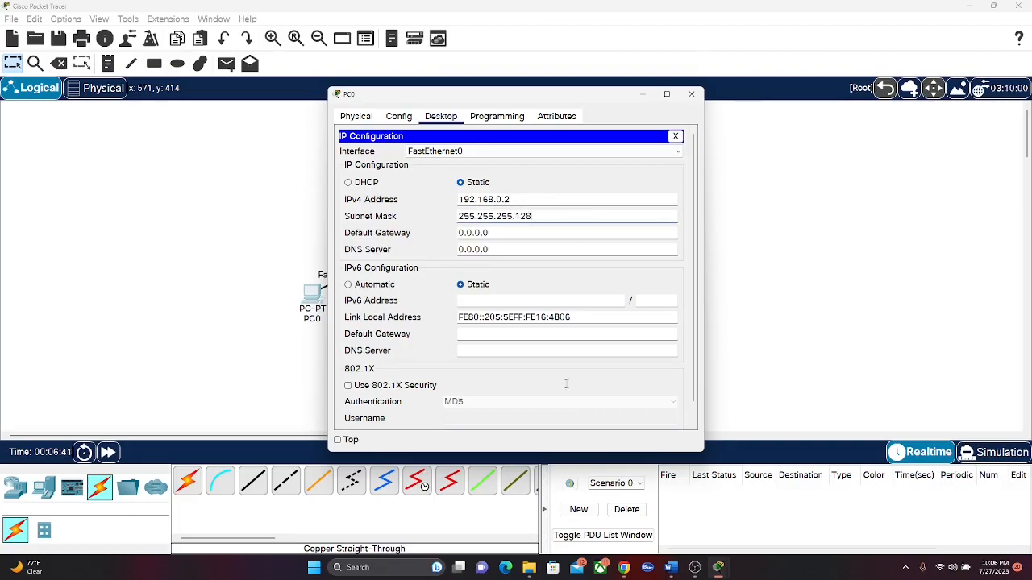
Set PC0's default gateway to 192.168.0.1 and close its IP configuration
left_click(507, 235)
key("BackSpace")
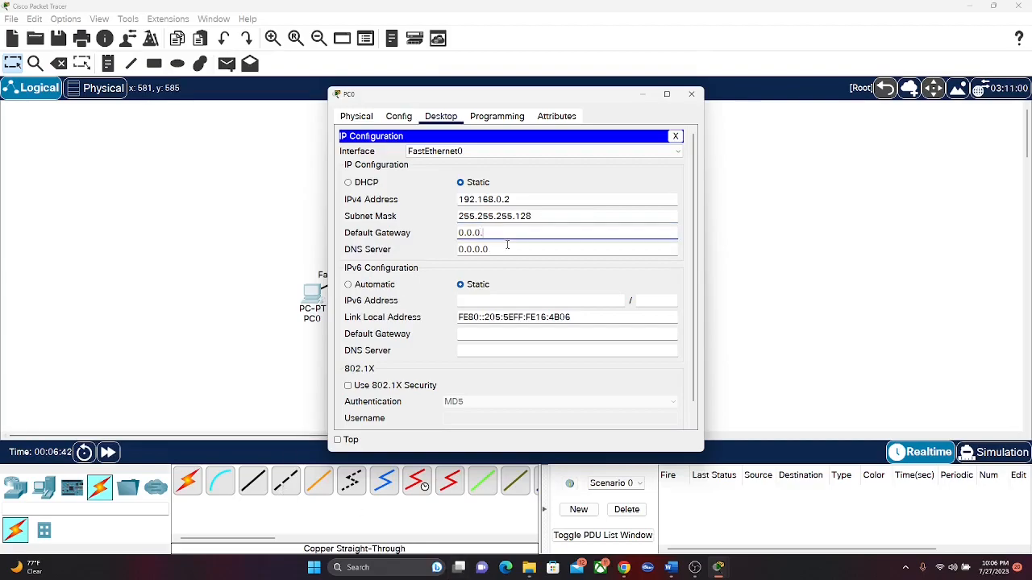
key("BackSpace")
key("BackSpace")
key("BackSpace")
key("BackSpace")
key("BackSpace")
key("BackSpace")
type("192.12")
key("BackSpace")
type("68")
key("BackSpace")
type("8.0.1")
key("Return")
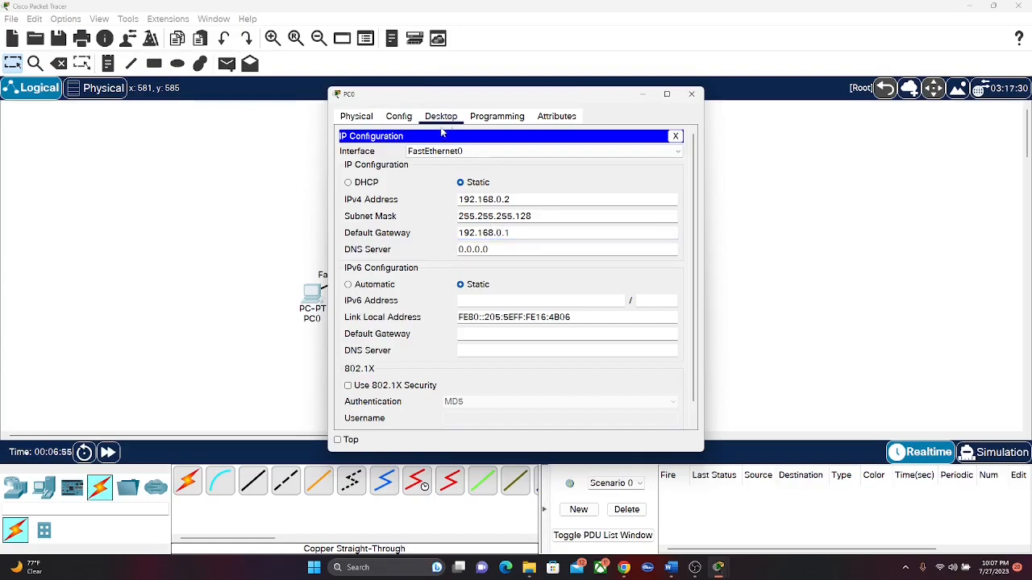
left_click(676, 137)
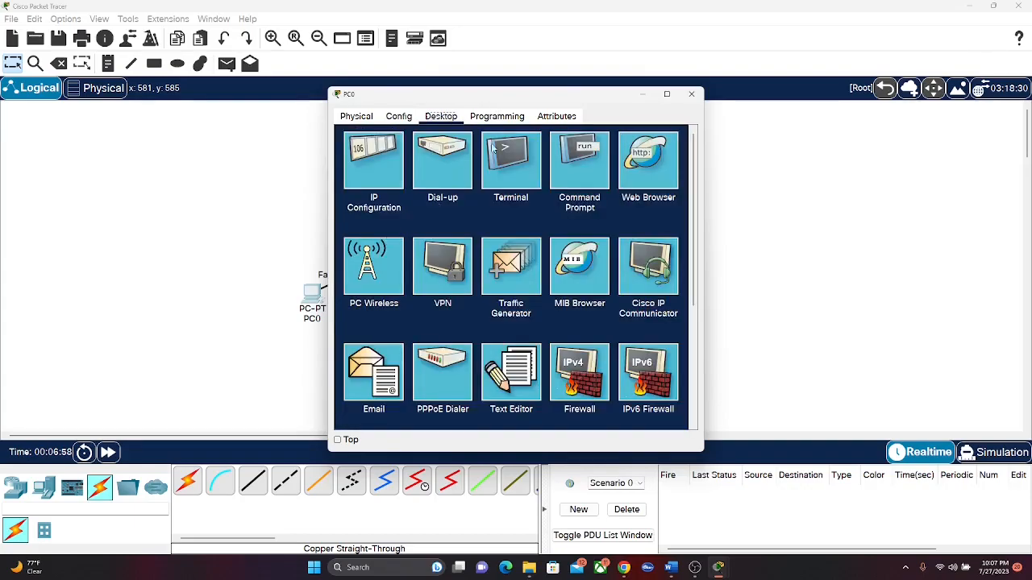
Ping the gateway 192.168.0.1 from PC0's command prompt and close PC0's window
left_click(579, 166)
type("ping")
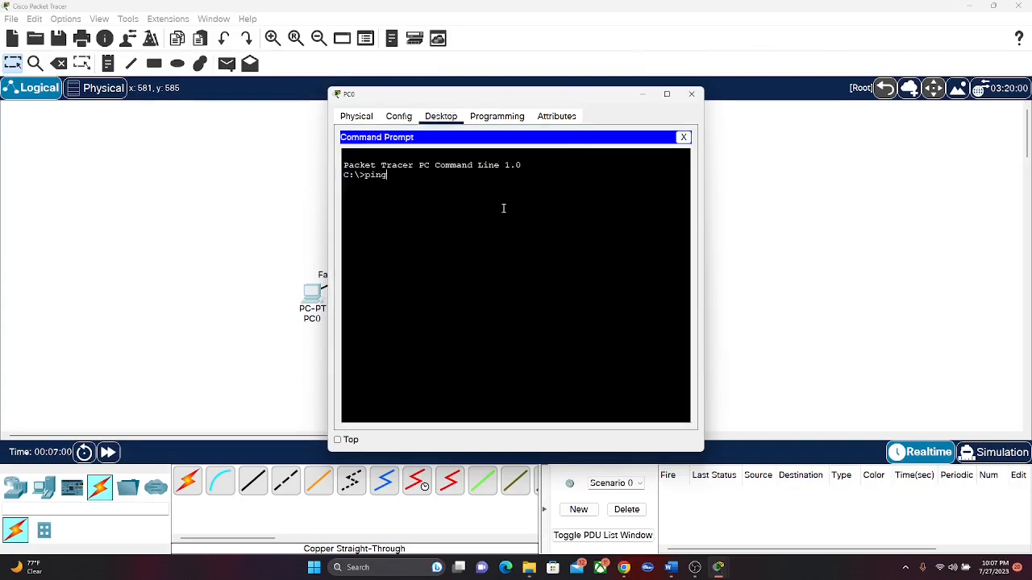
type(" 192.168.0.1")
key("Return")
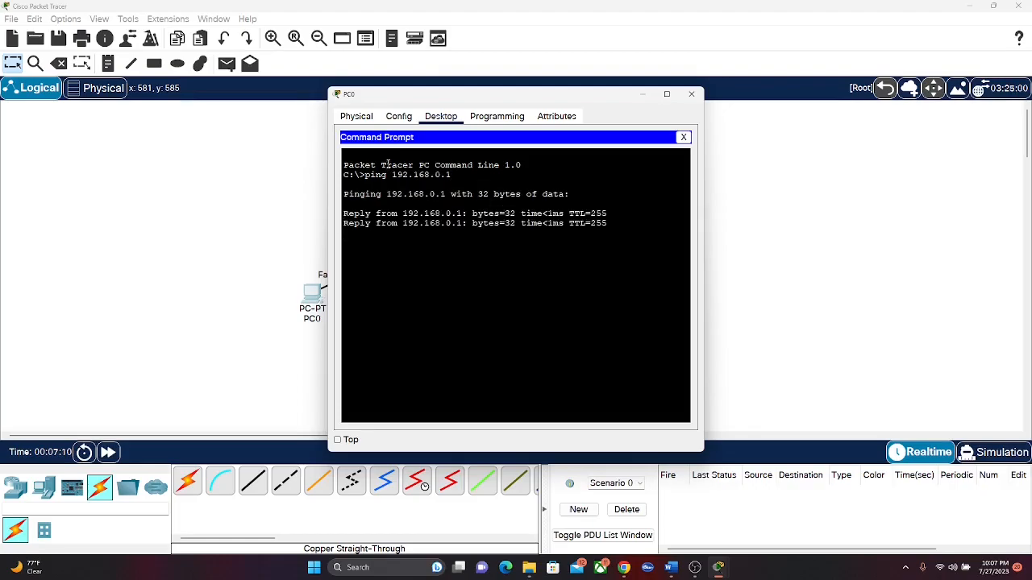
left_click(683, 137)
left_click(691, 94)
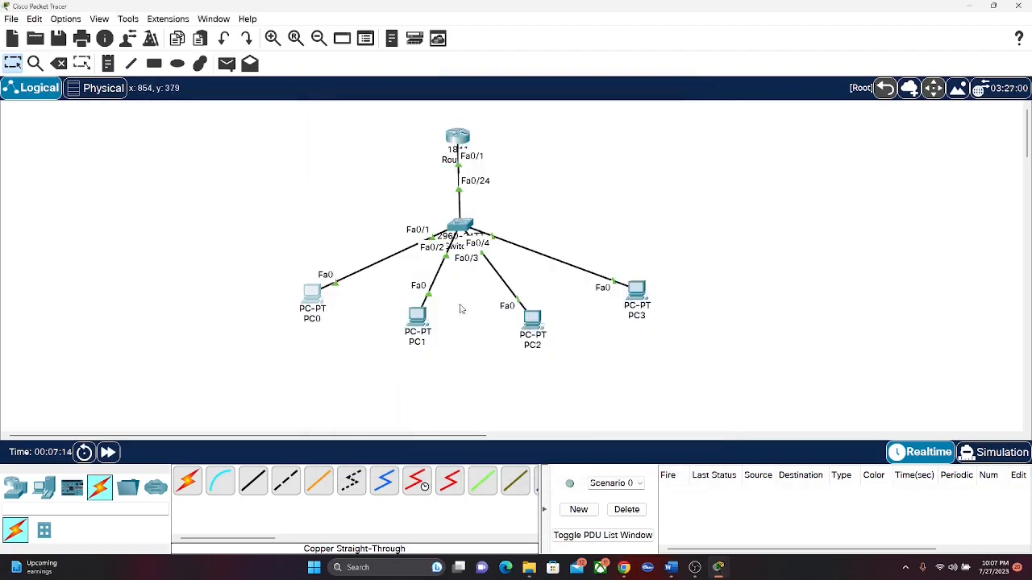
Give PC1 the static IPv4 address 192.168.0.3 with subnet mask 255.255.255.128
left_click(417, 322)
left_click(441, 116)
left_click(380, 167)
left_click(476, 198)
type("192.168.")
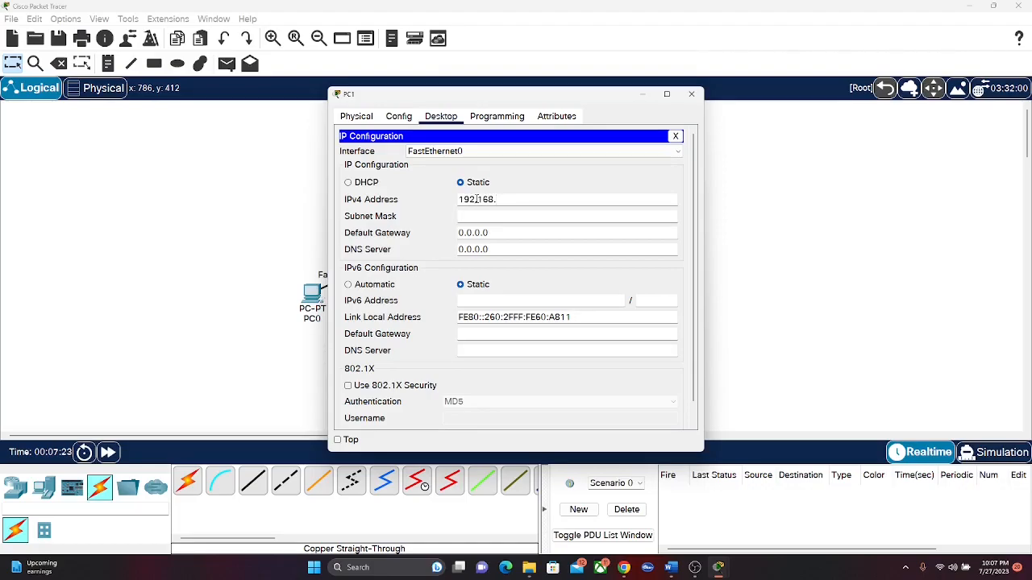
type("0.")
type("3")
key("Tab")
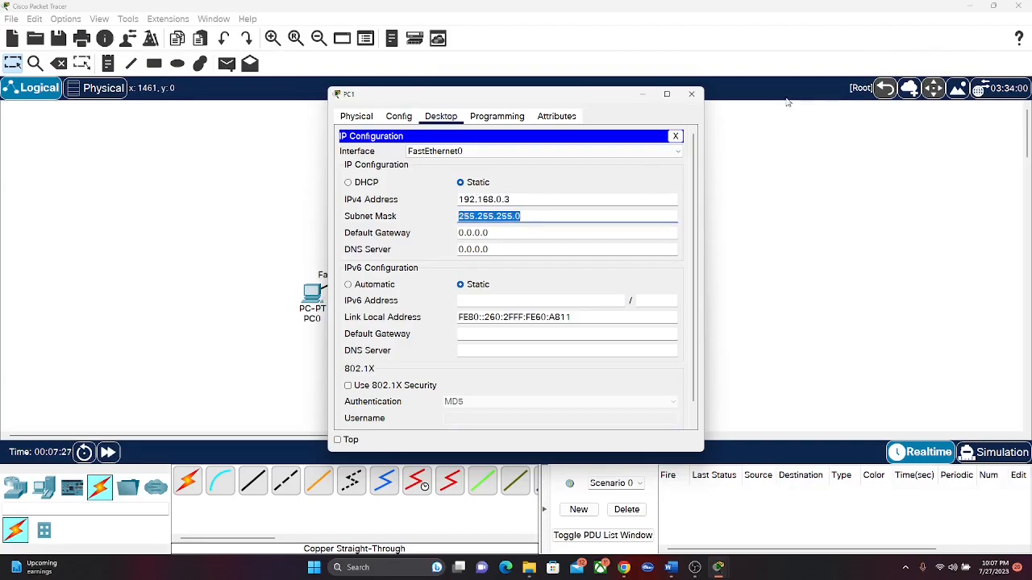
left_click(567, 214)
key("BackSpace")
type("128")
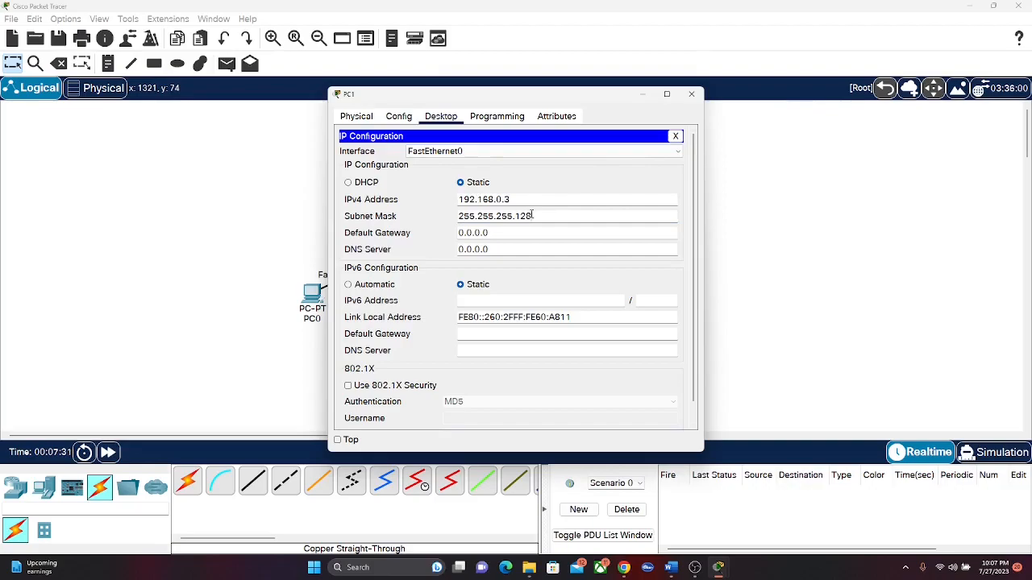
Set PC1's default gateway to the same router address used for PC0 and close its IP configuration
key("Tab")
key("BackSpace")
key("BackSpace")
key("BackSpace")
key("BackSpace")
key("BackSpace")
key("BackSpace")
key("BackSpace")
type("192.168")
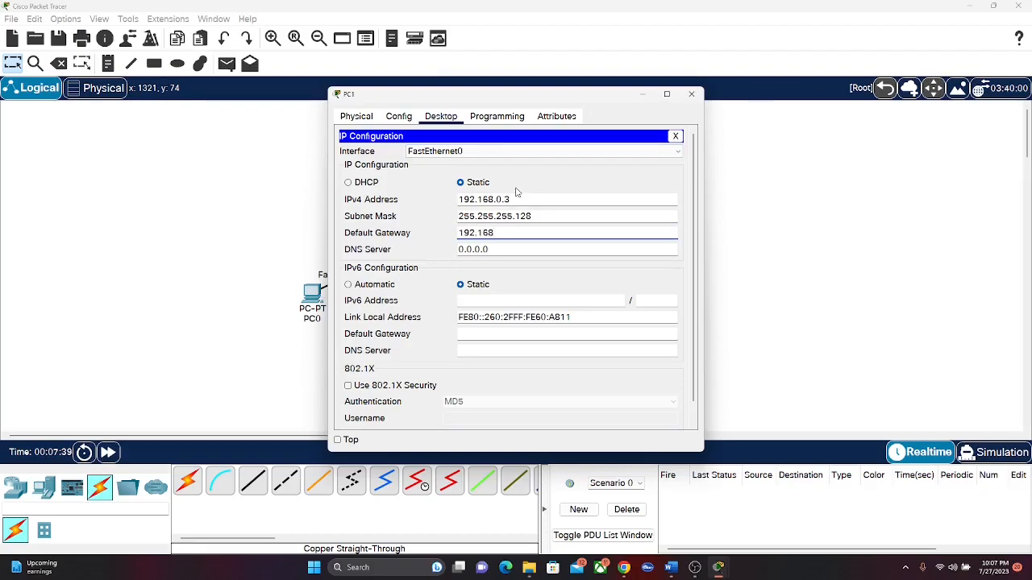
type(".0")
left_click(675, 136)
Ping 192.168.0.1 from PC1's command prompt and close PC1's window
left_click(575, 157)
type("ping 192.1")
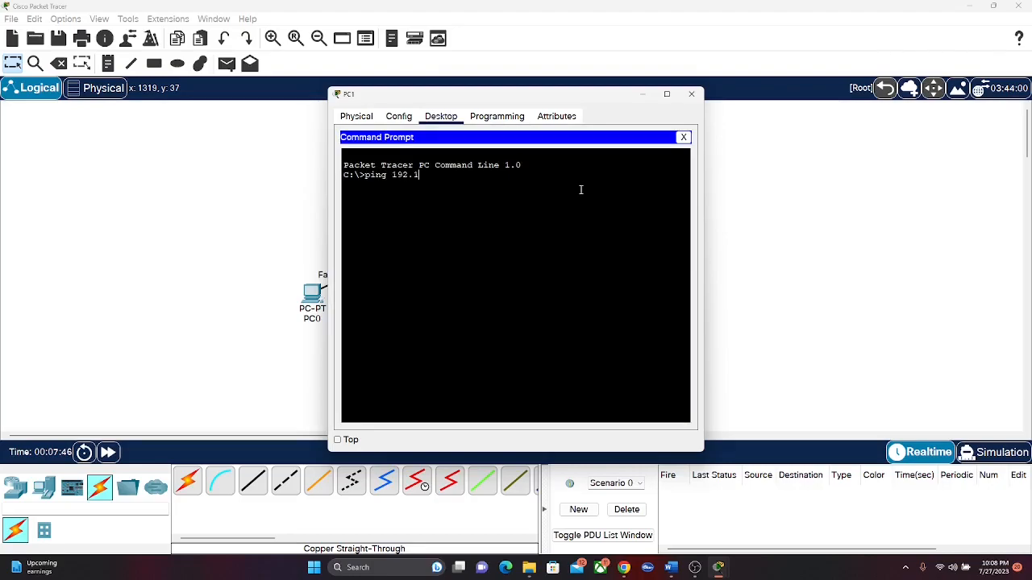
type("68.0.1")
key("Return")
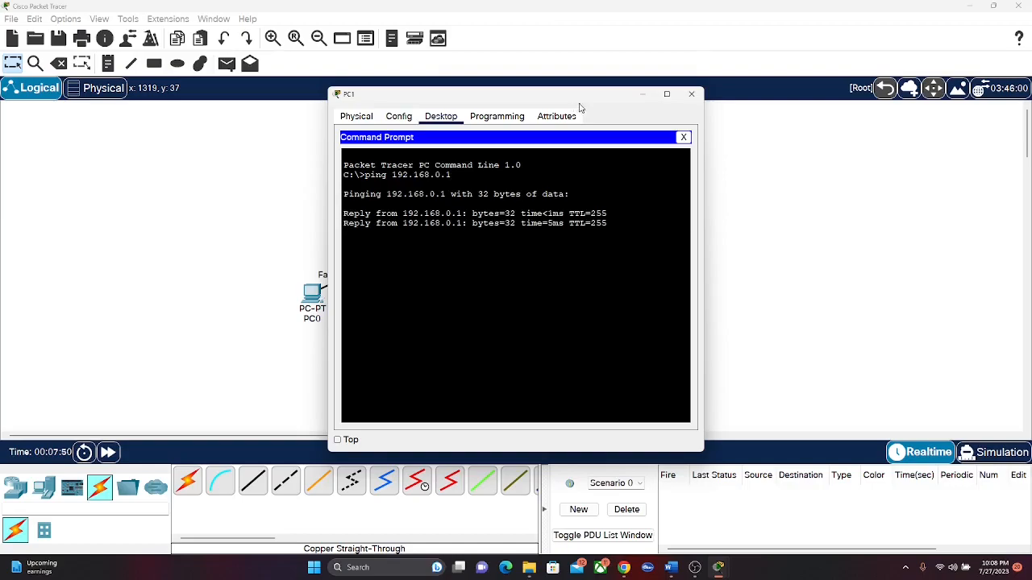
left_click(690, 94)
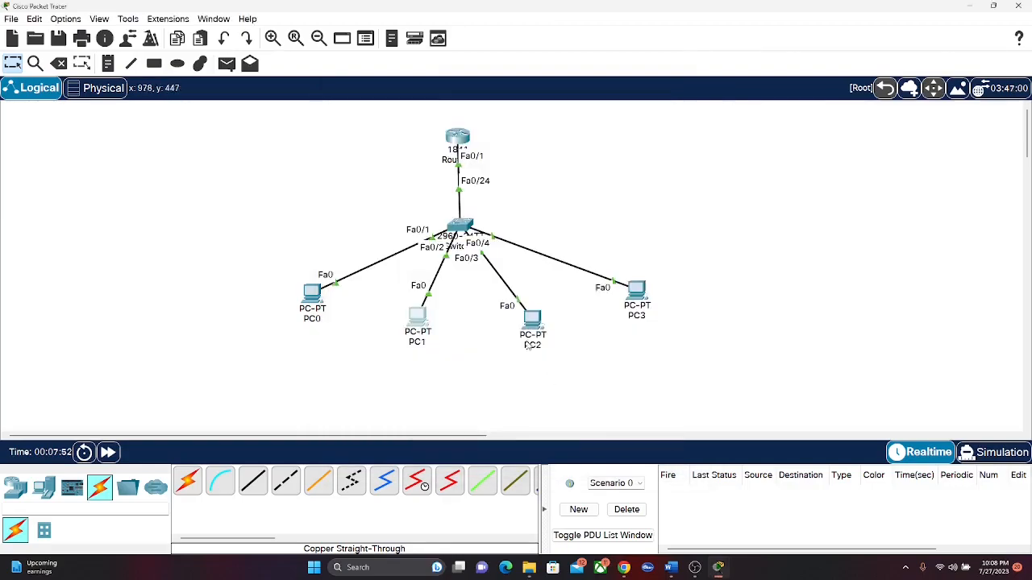
Give PC2 the static IPv4 address 192.168.0.130 with subnet mask 255.255.255.128
left_click(531, 326)
left_click(442, 118)
left_click(375, 172)
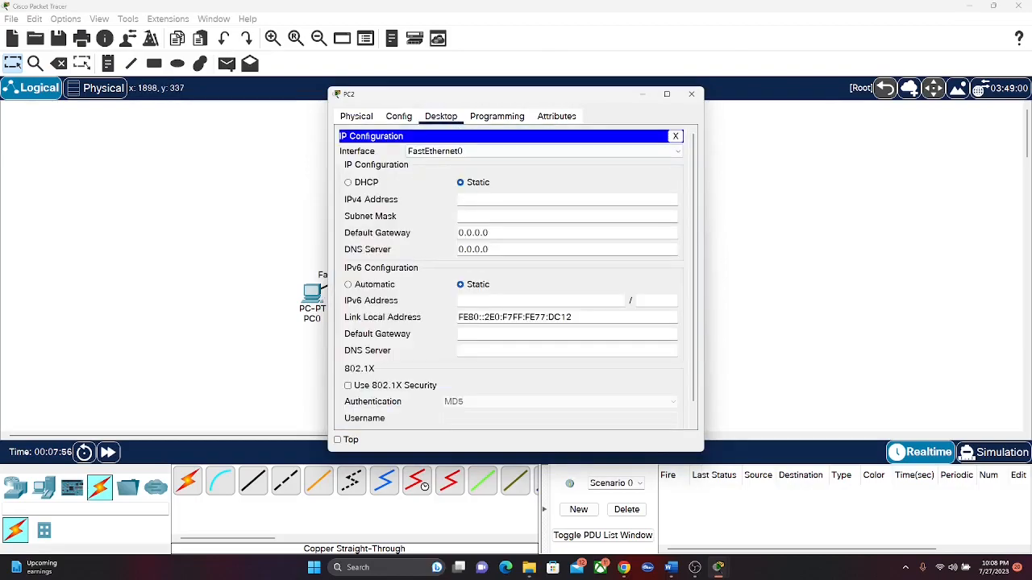
left_click(538, 197)
type("19")
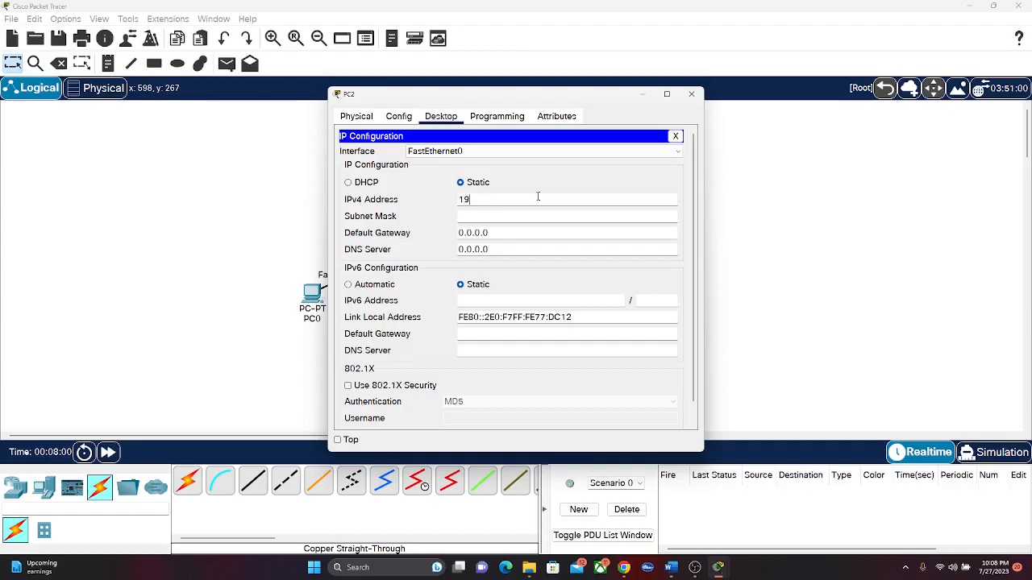
type("2.168.0.130")
key("Tab")
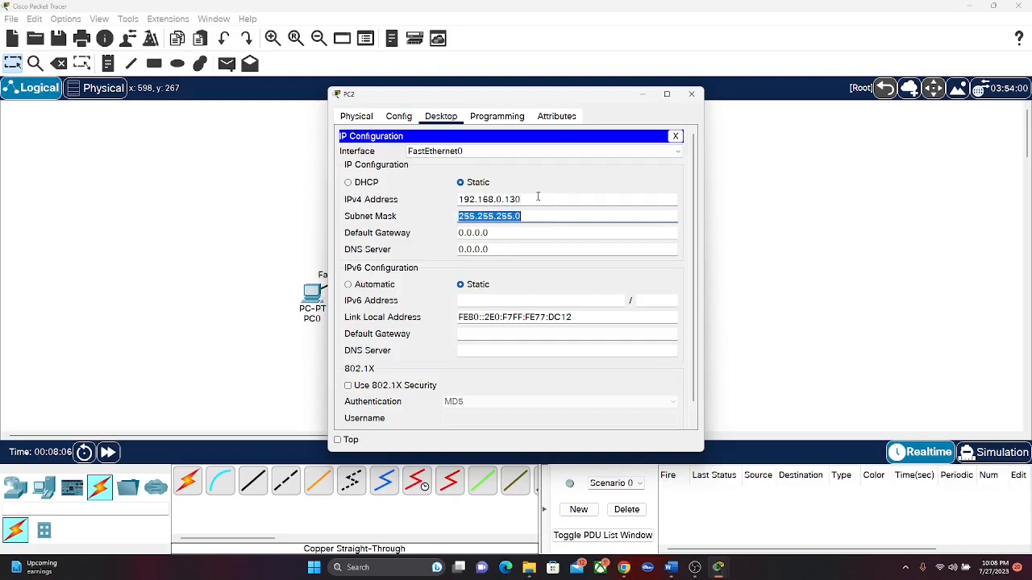
left_click(552, 220)
key("BackSpace")
type("128")
Set PC2's default gateway to 192.168.0.129 and close its IP configuration
key("Tab")
key("BackSpace")
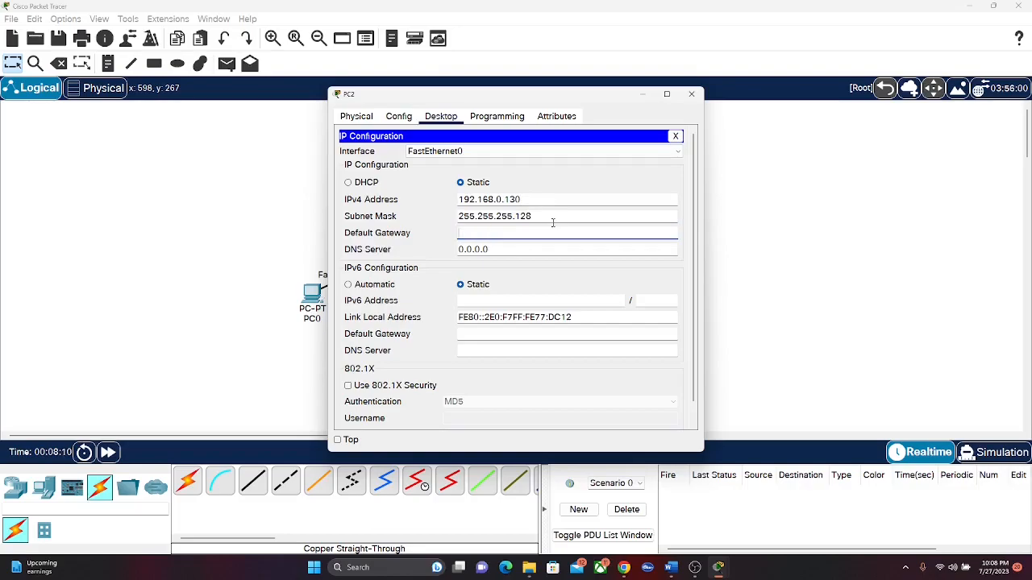
type("192.168.0.129")
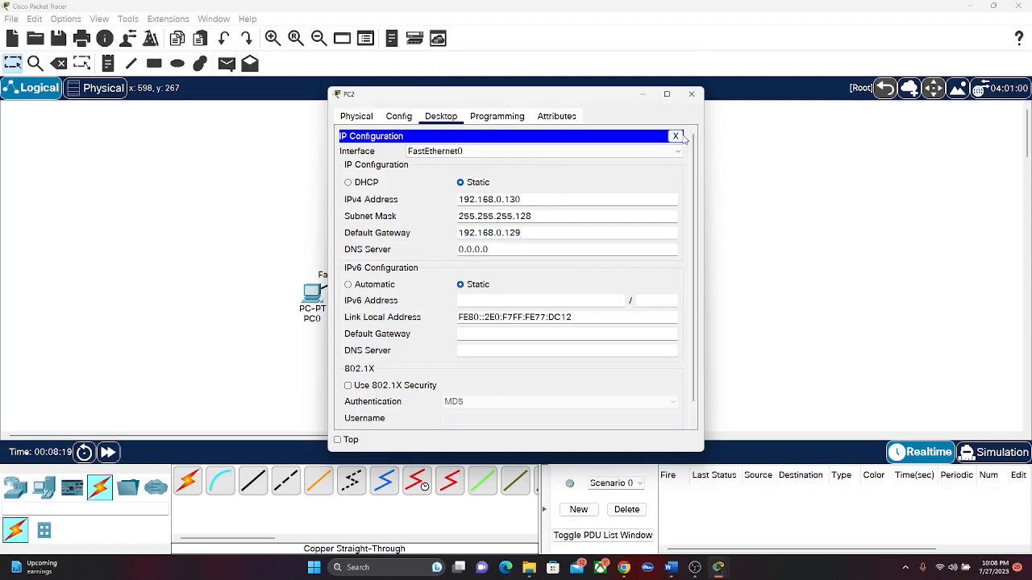
left_click(675, 136)
Ping the gateway 192.168.0.129 from PC2's command prompt and close PC2's window
left_click(590, 166)
type("p")
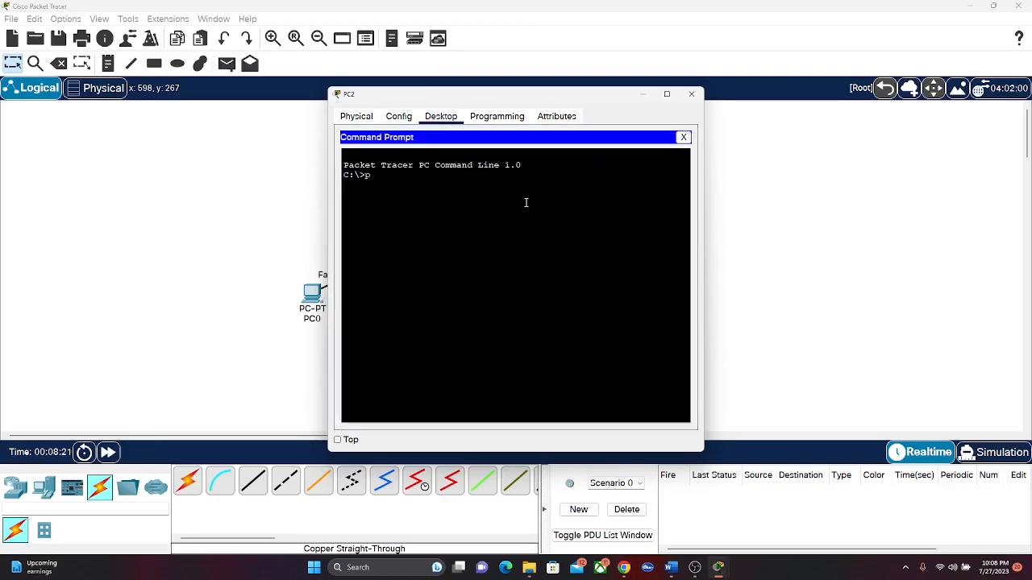
type("ing 192.1")
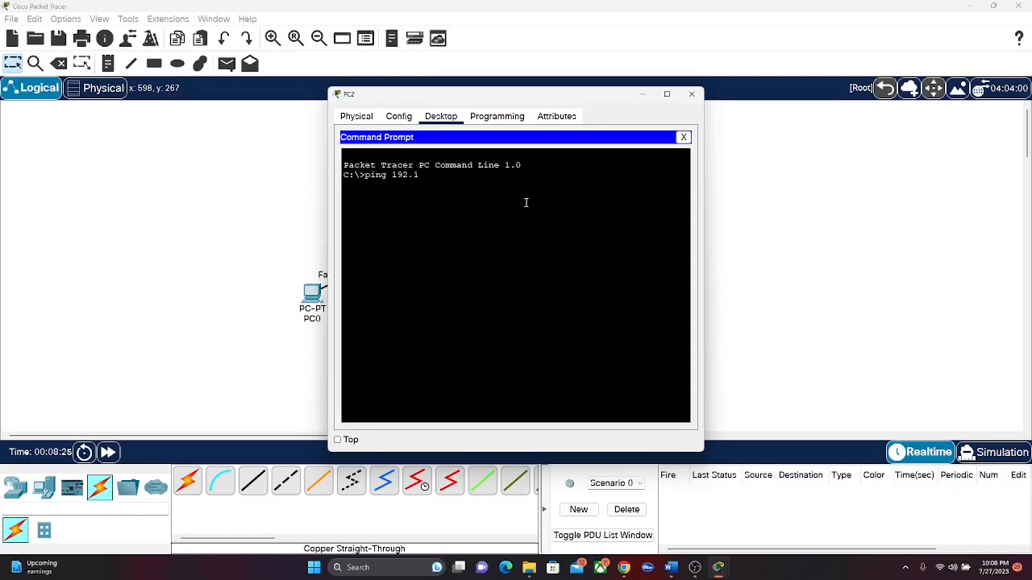
type("68.0.129")
key("Return")
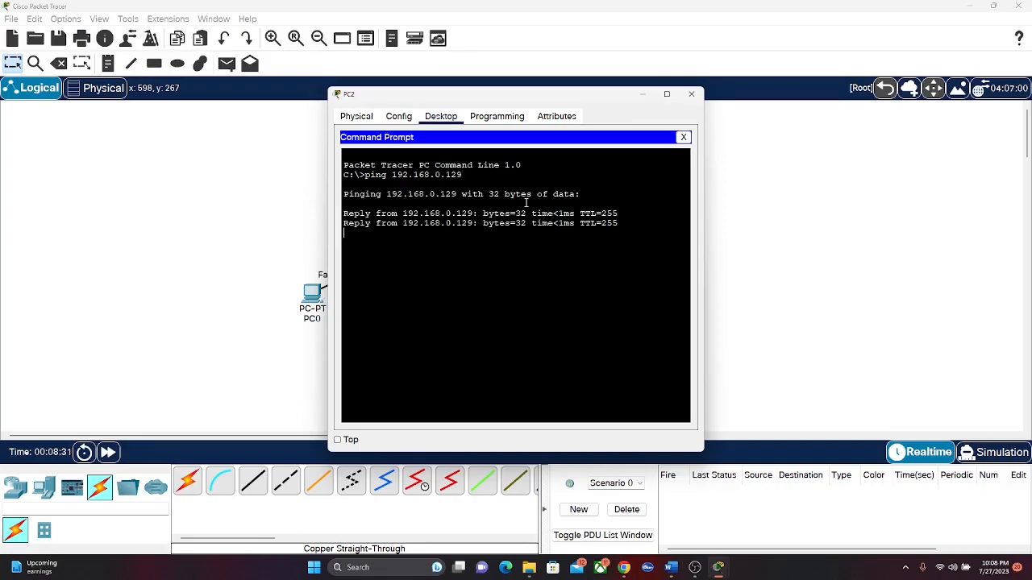
left_click(682, 137)
left_click(690, 95)
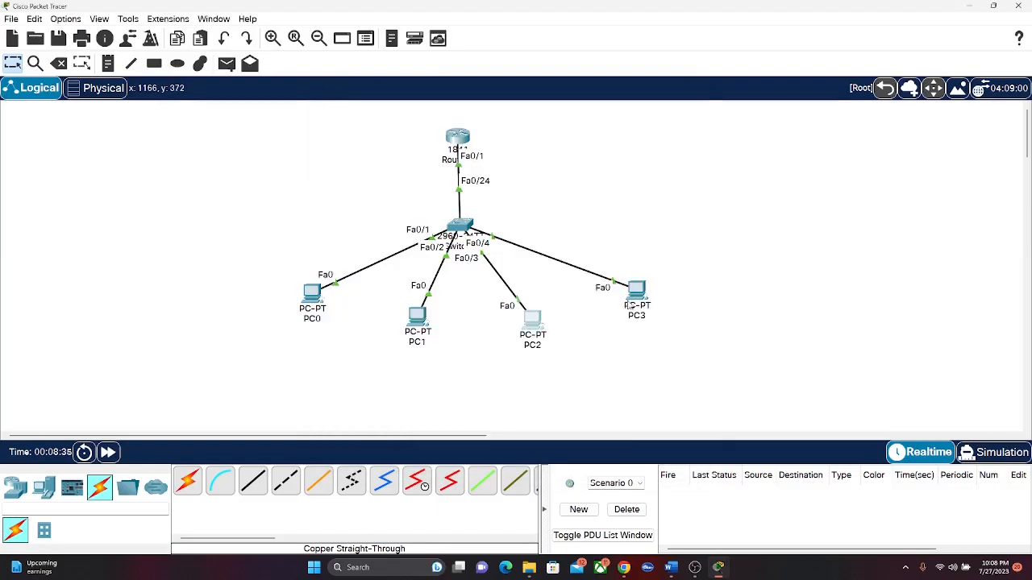
Give PC3 the static IPv4 address 192.168.0.131 with subnet mask 255.255.255.128
left_click(630, 300)
left_click(441, 116)
left_click(379, 165)
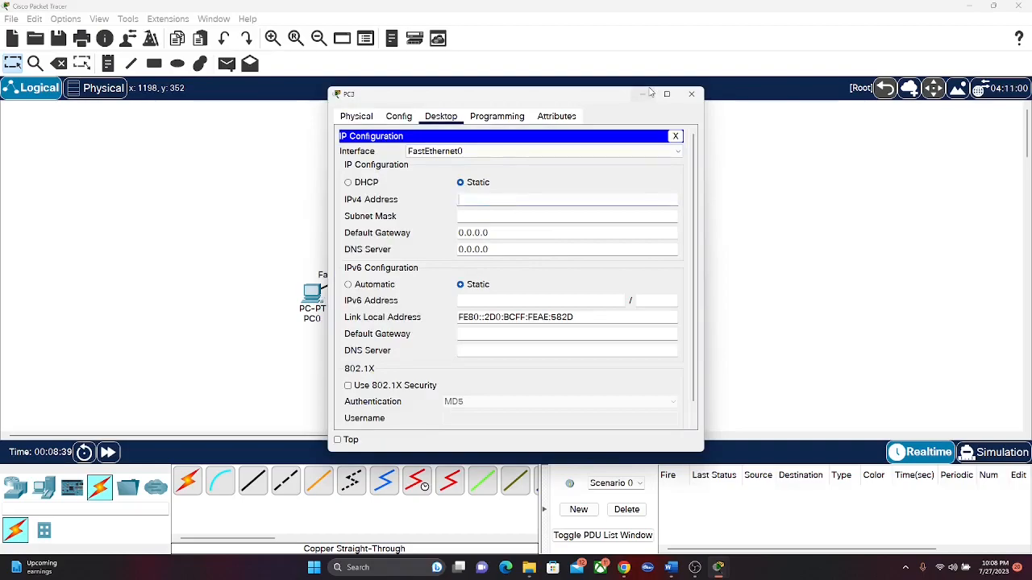
type("192.168.0.131")
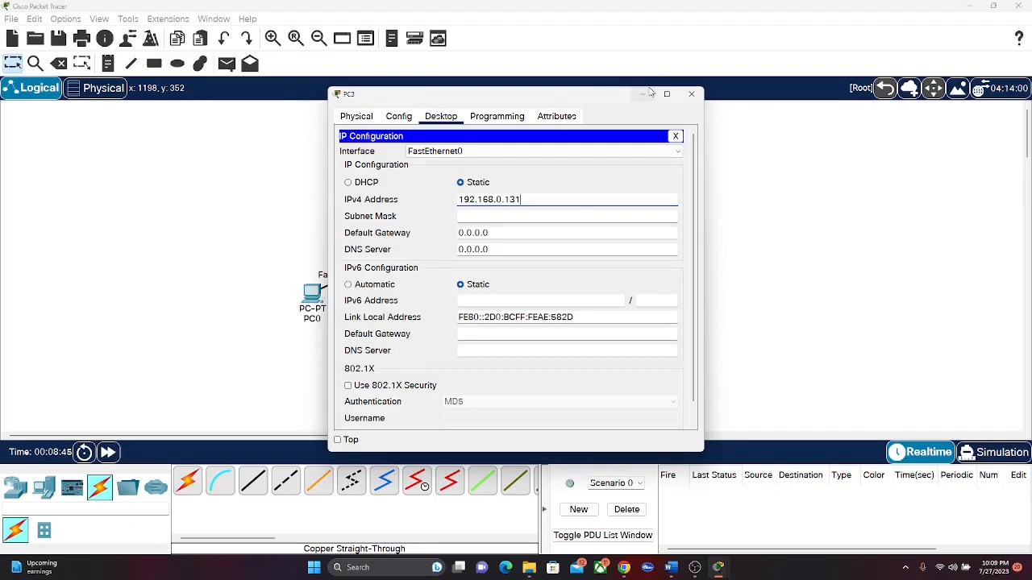
key("Tab")
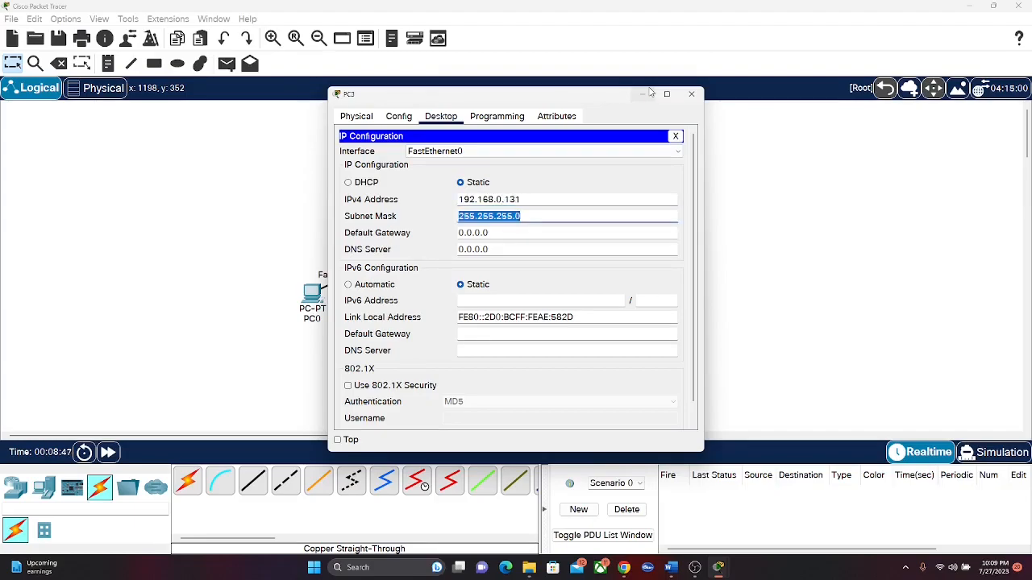
left_click(543, 211)
key("BackSpace")
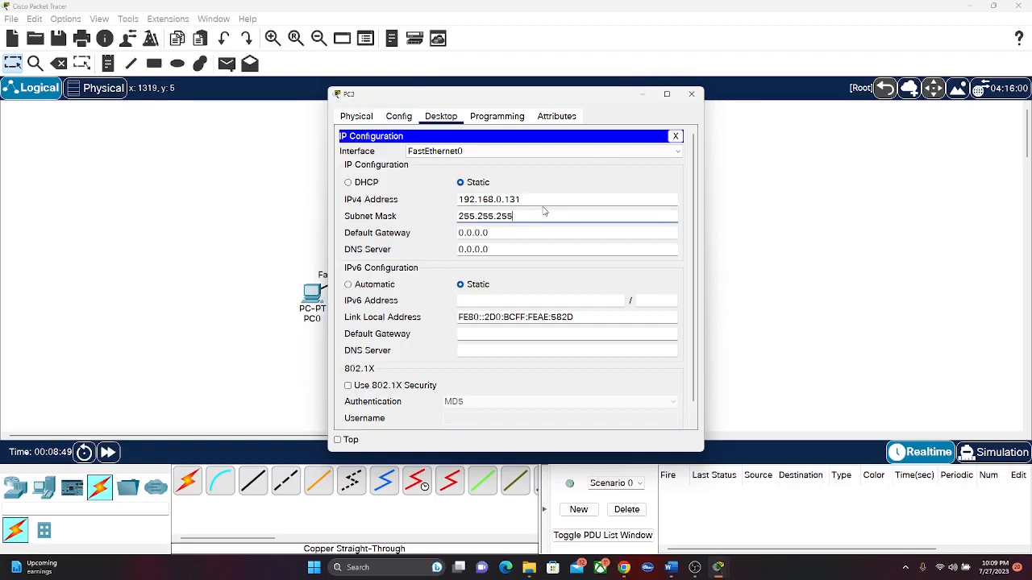
type("128")
Set PC3's default gateway to 192.168.0.129 and close its IP configuration
key("Tab")
key("BackSpace")
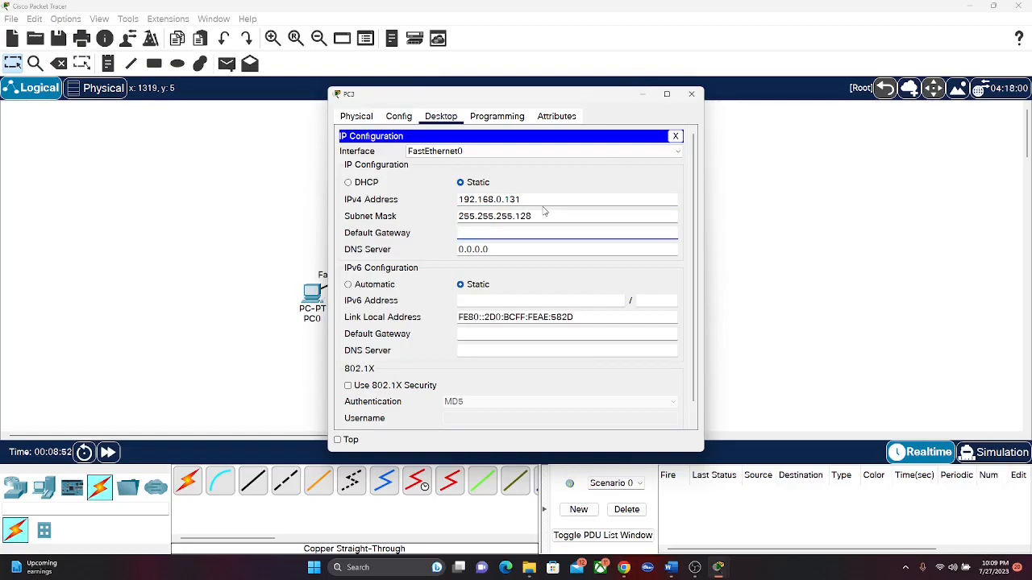
type("192.168.0.129")
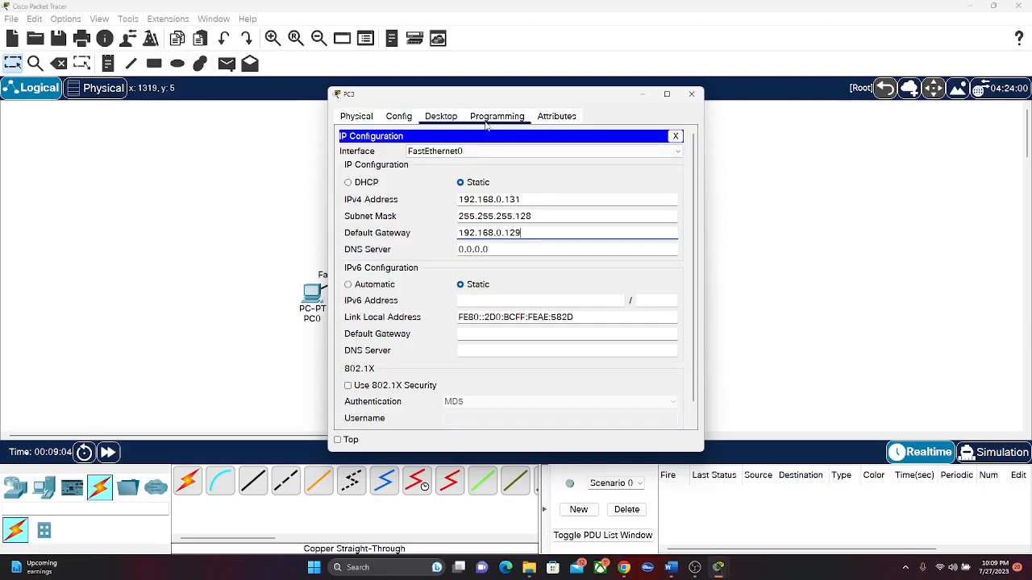
left_click(675, 137)
Ping the gateway 192.168.0.129 from PC3's command prompt
left_click(557, 171)
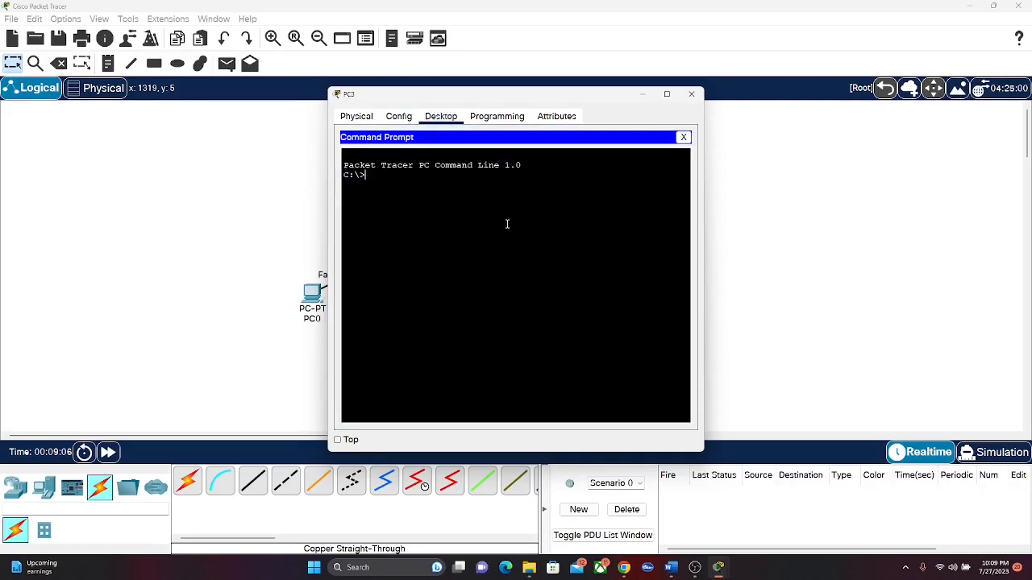
type("ping ")
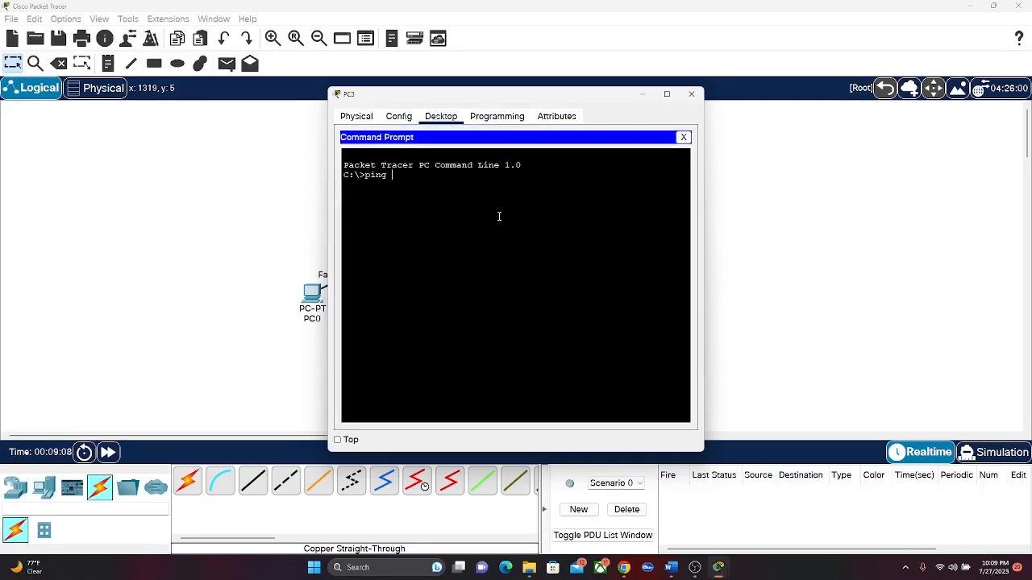
type("192.168.0.129")
key("Return")
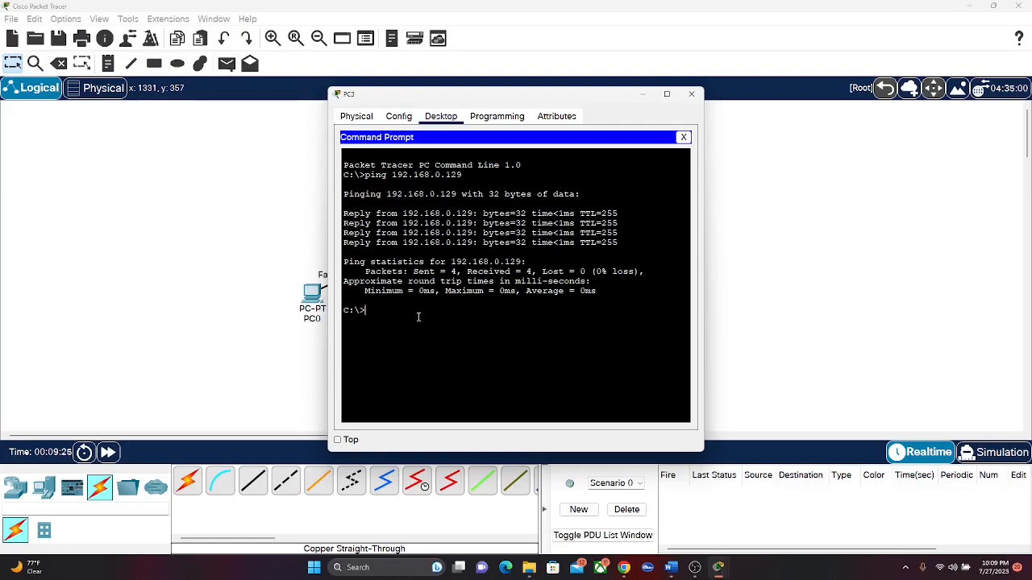
Test inter-VLAN routing by pinging PC0 at 192.168.0.2 from PC3, and close PC3's window
type("192.168.0.2")
key("Return")
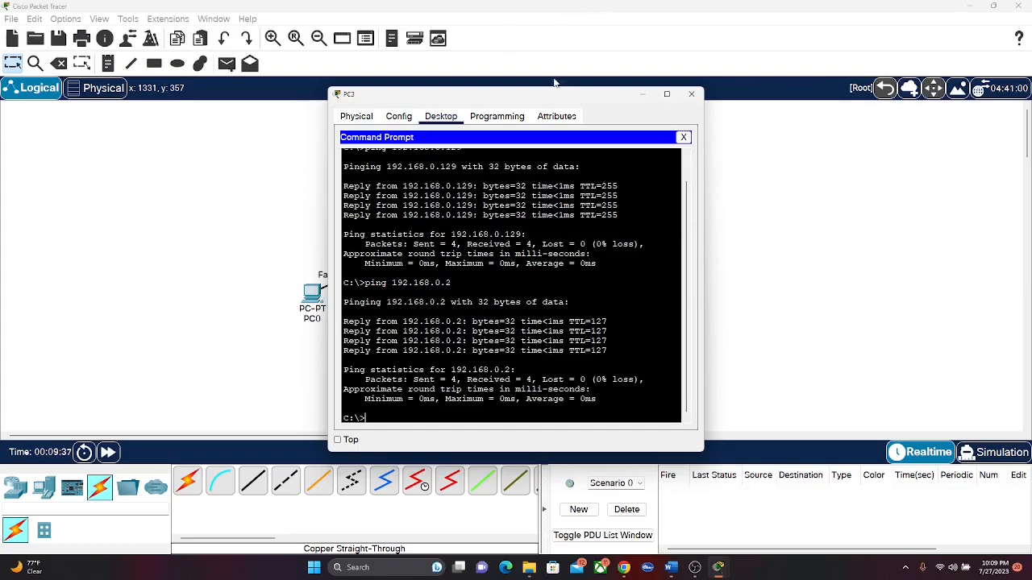
left_click(692, 95)
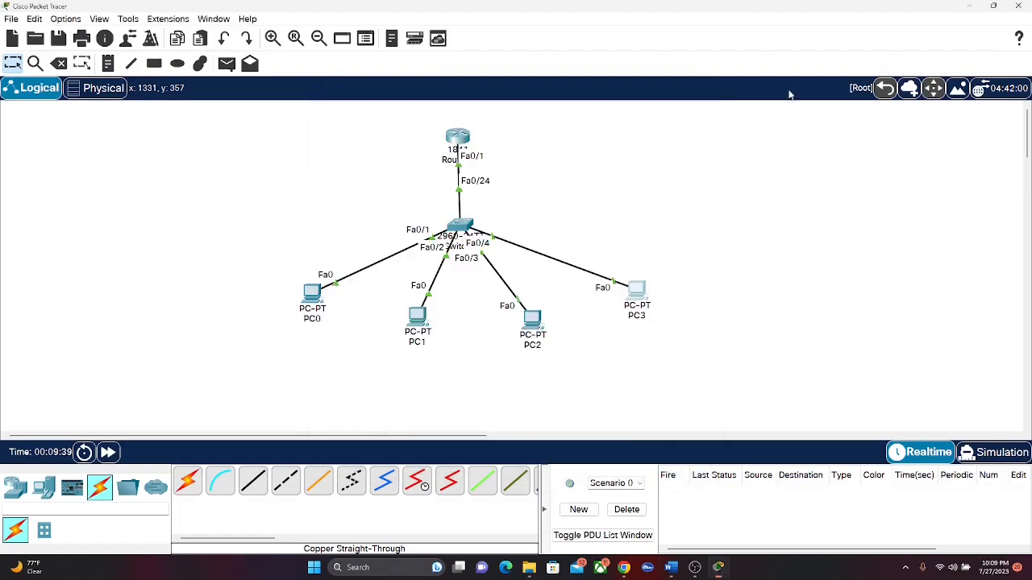